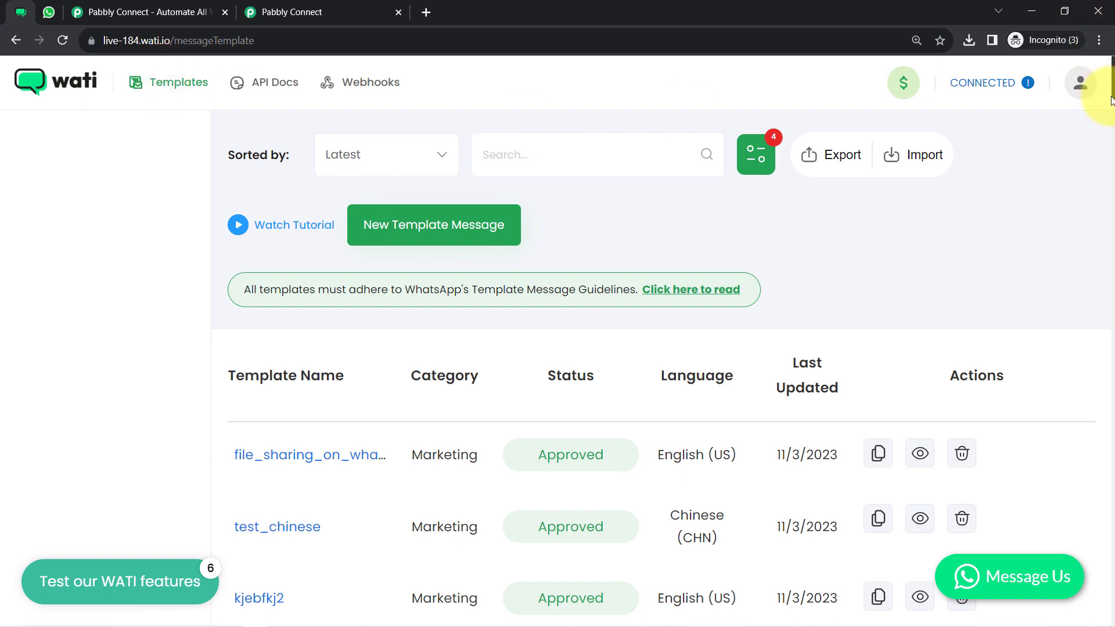
Start a new template message named send_form_submission_message
{"action": "left_click_drag", "start_coordinate": [1112, 97], "coordinate": [1085, 82]}
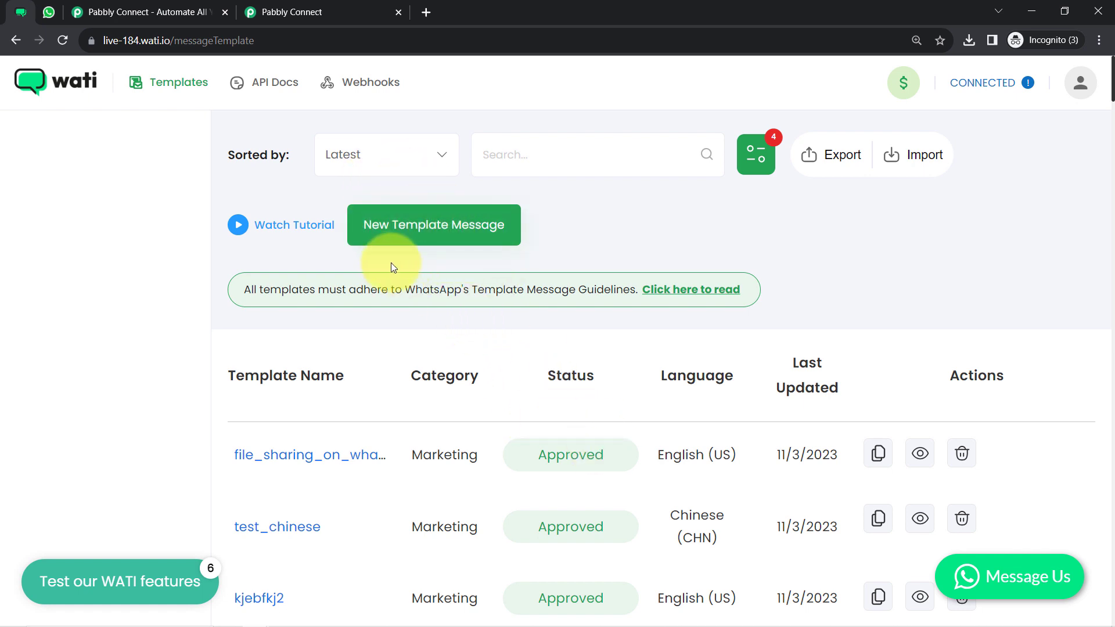
{"action": "left_click", "coordinate": [411, 219]}
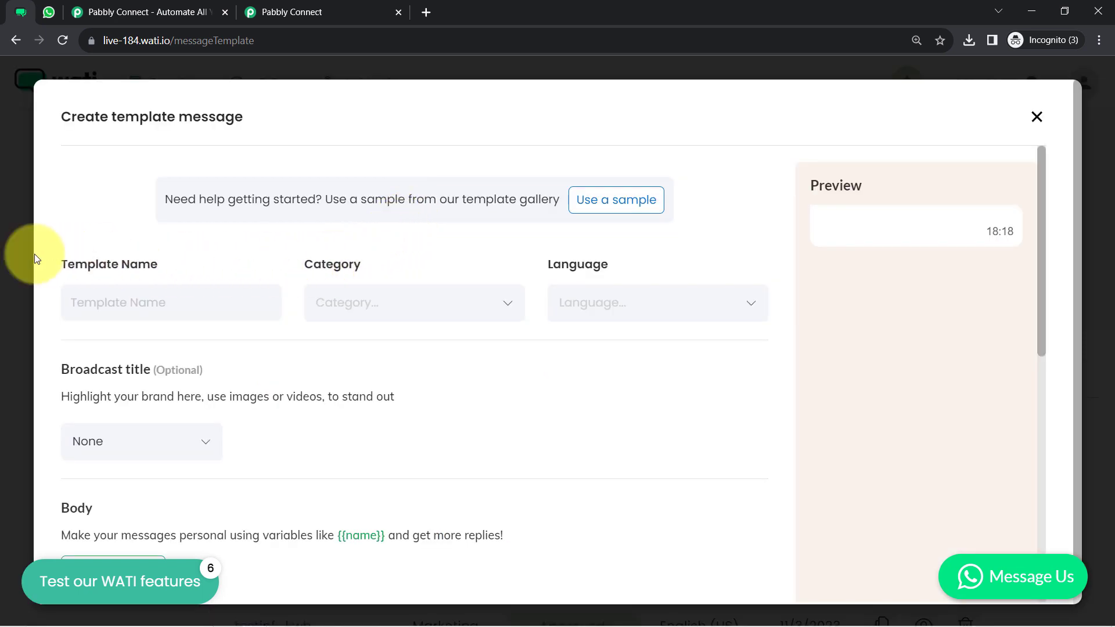
{"action": "left_click", "coordinate": [100, 310]}
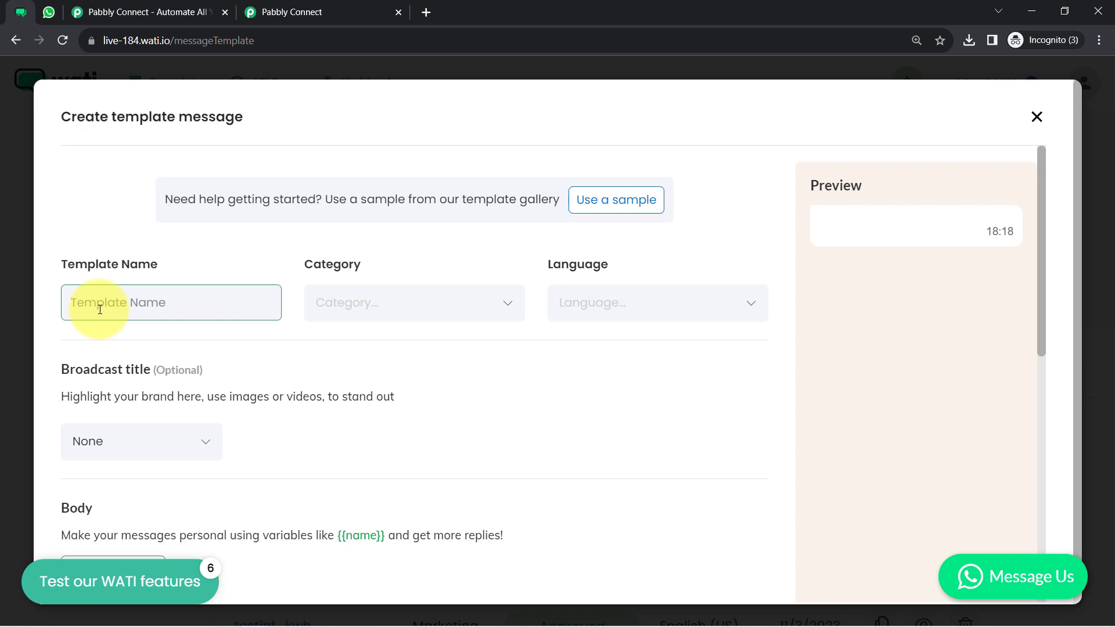
{"action": "type", "text": "send_form_submission_messafe"}
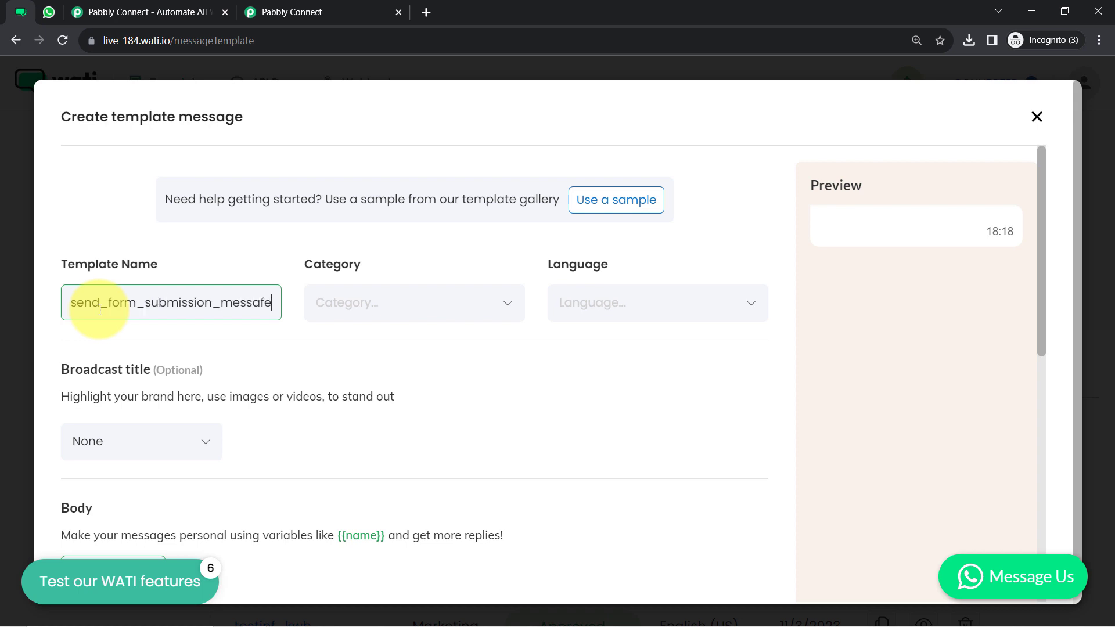
{"action": "key", "text": "BackSpace"}
{"action": "key", "text": "BackSpace"}
{"action": "type", "text": "ge"}
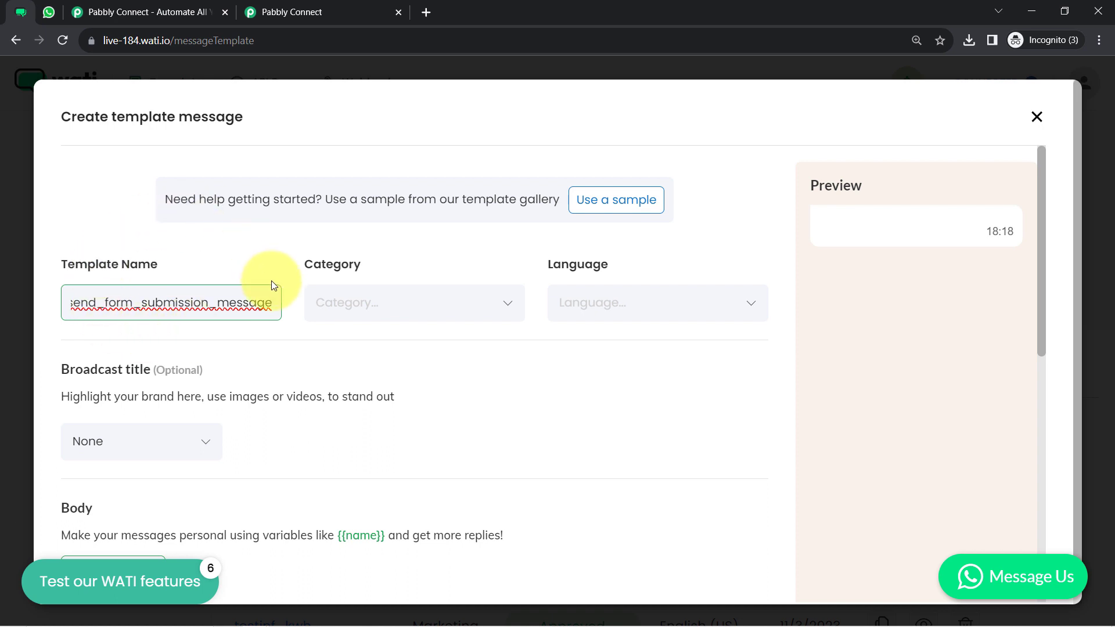
Set the template category to Utility after trying Marketing and Authentication
{"action": "left_click", "coordinate": [354, 308]}
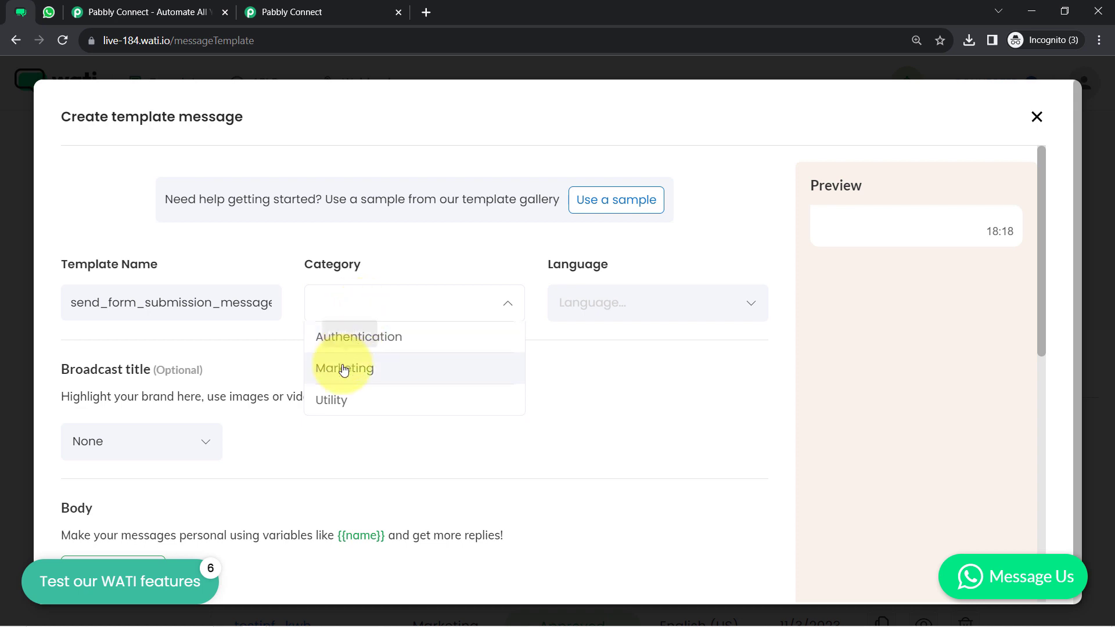
{"action": "left_click", "coordinate": [344, 370]}
{"action": "left_click", "coordinate": [344, 305]}
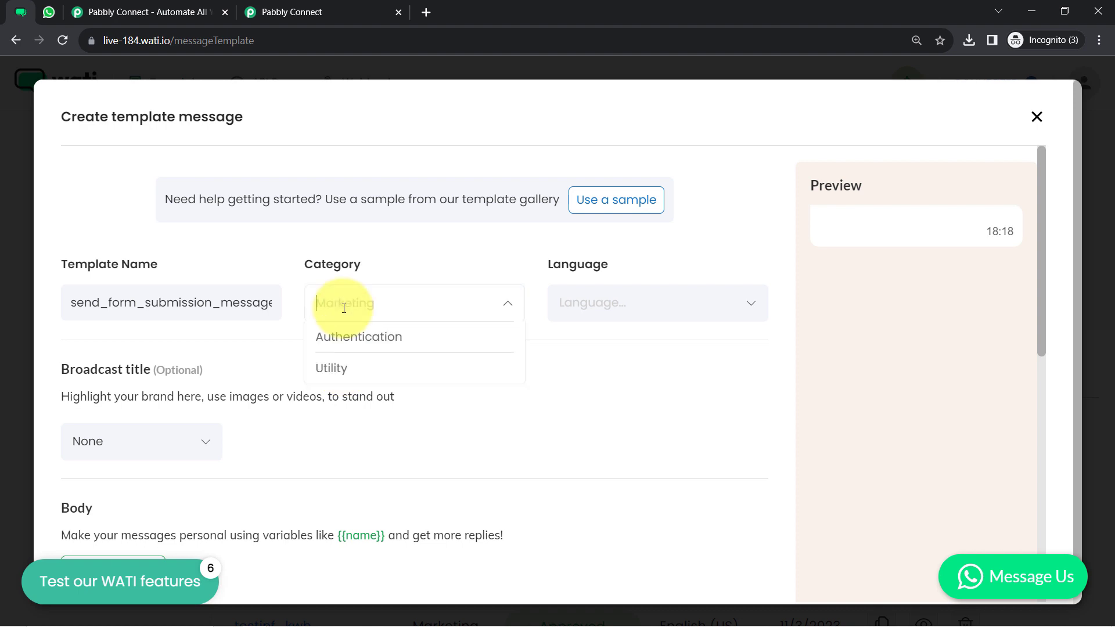
{"action": "left_click", "coordinate": [343, 342]}
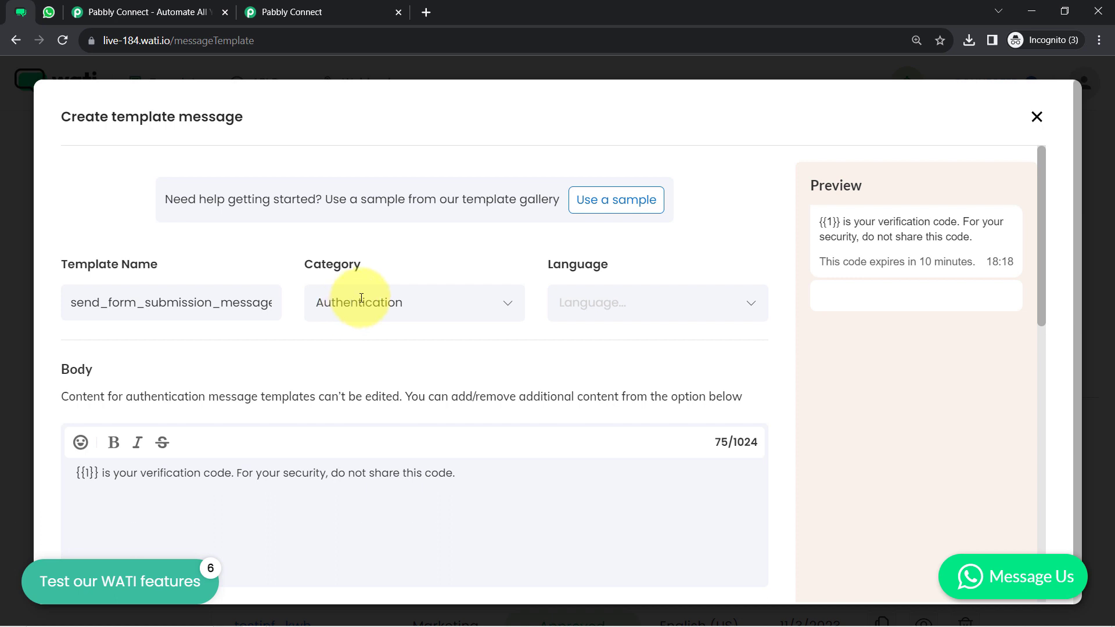
{"action": "left_click", "coordinate": [361, 298]}
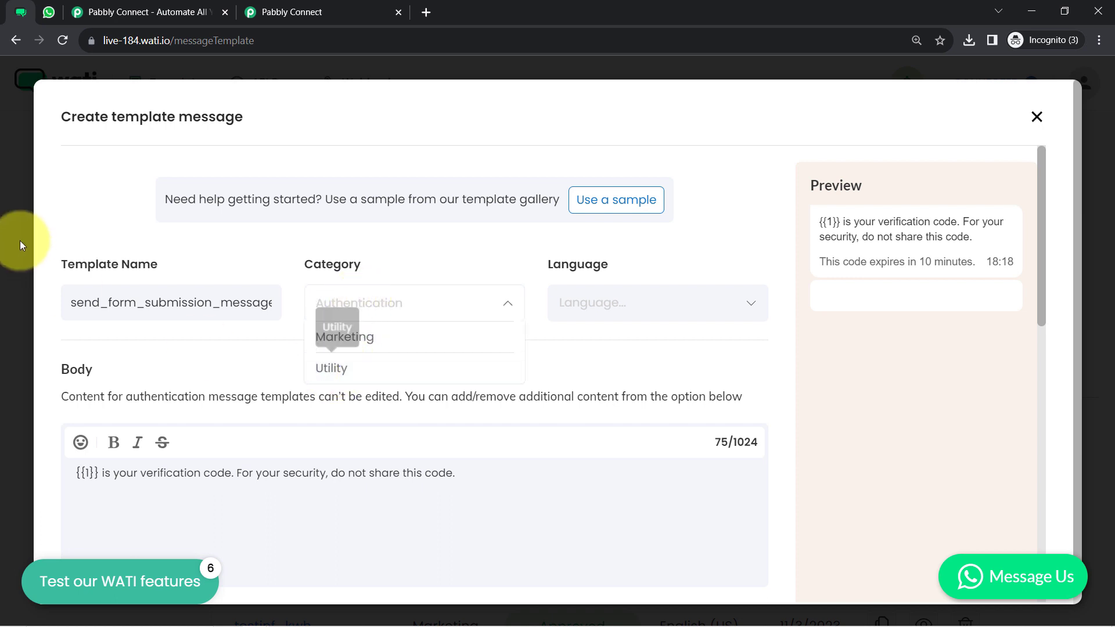
{"action": "left_click", "coordinate": [338, 370]}
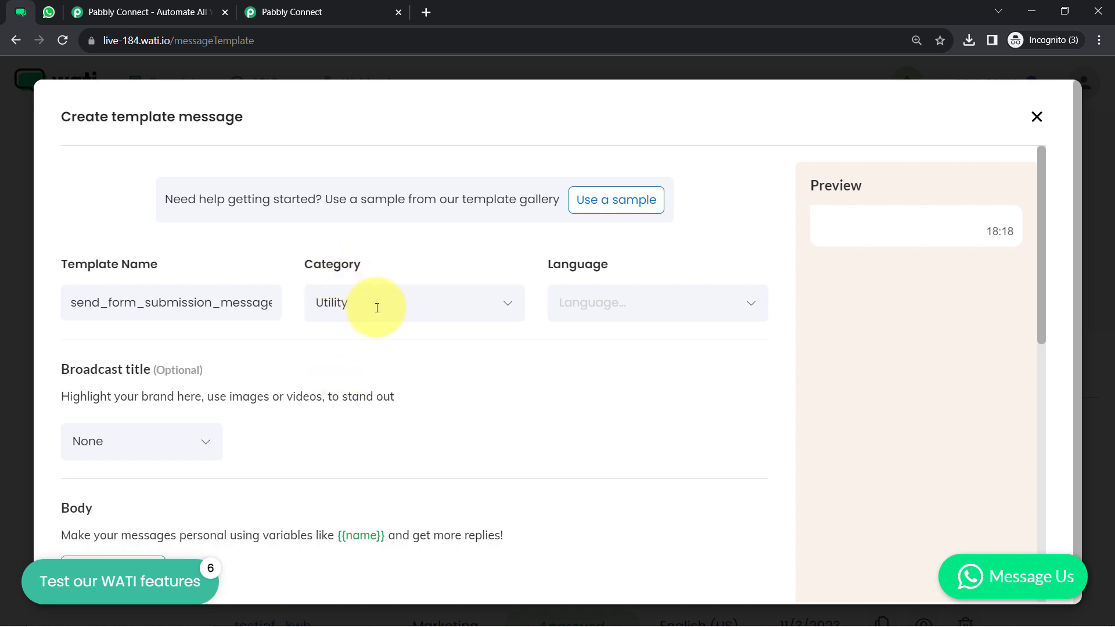
{"action": "left_click", "coordinate": [569, 305]}
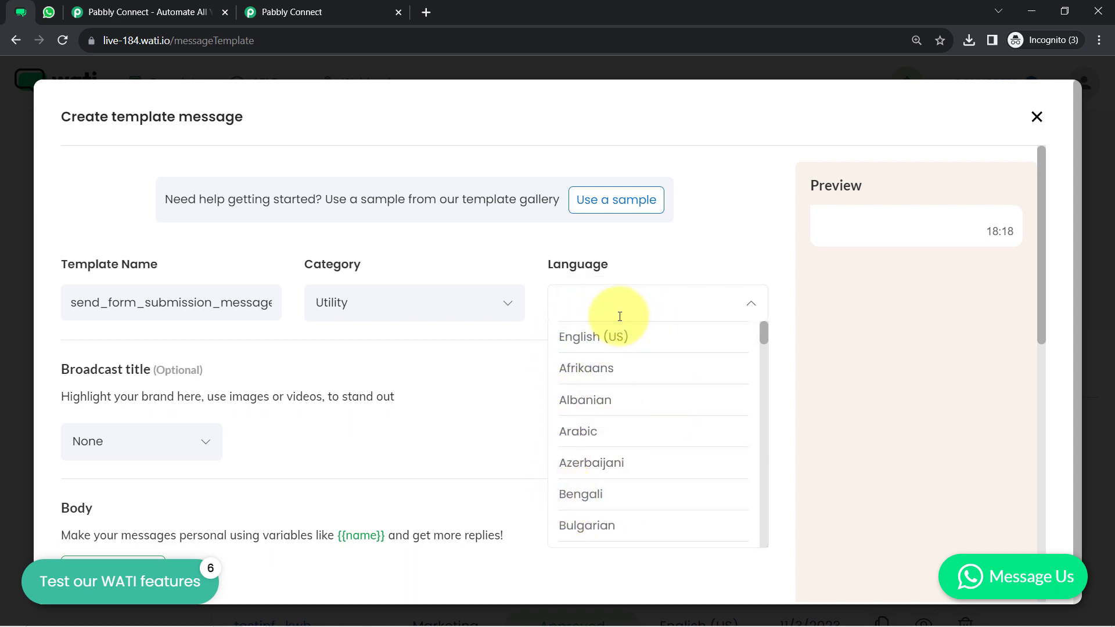
Set the template language to English (US) and check the sample chat preview
{"action": "left_click", "coordinate": [615, 335]}
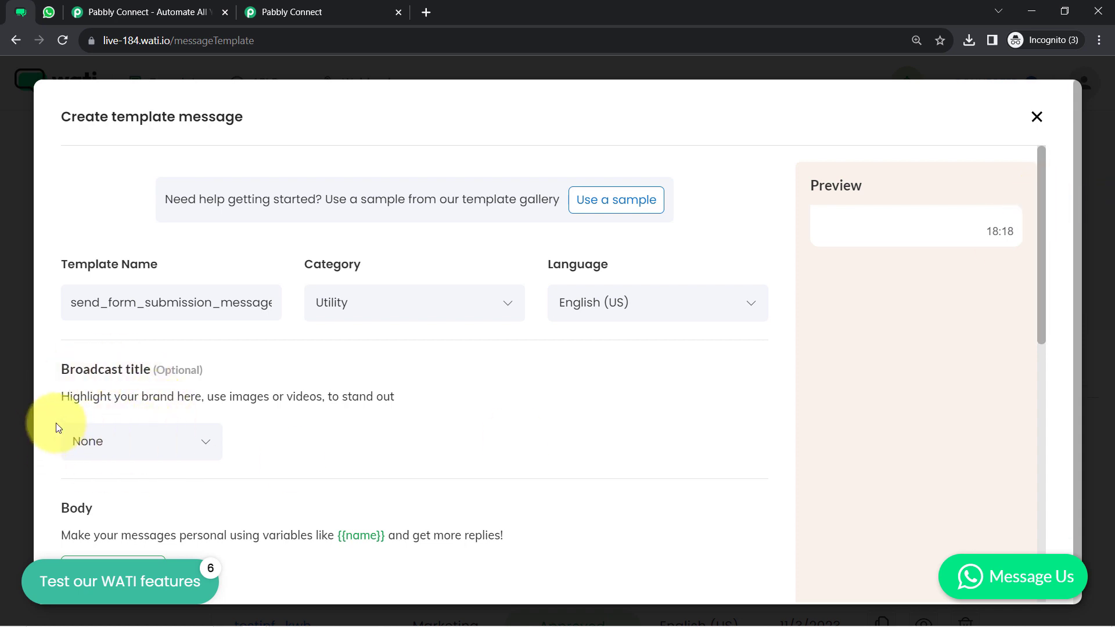
{"action": "left_click", "coordinate": [58, 8]}
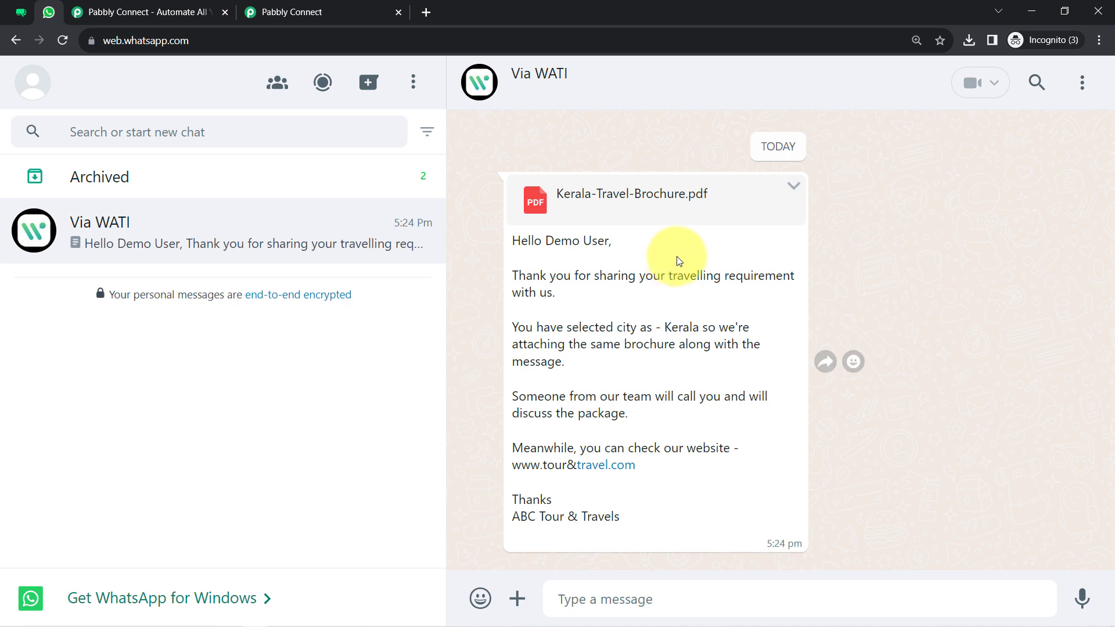
{"action": "left_click", "coordinate": [21, 12]}
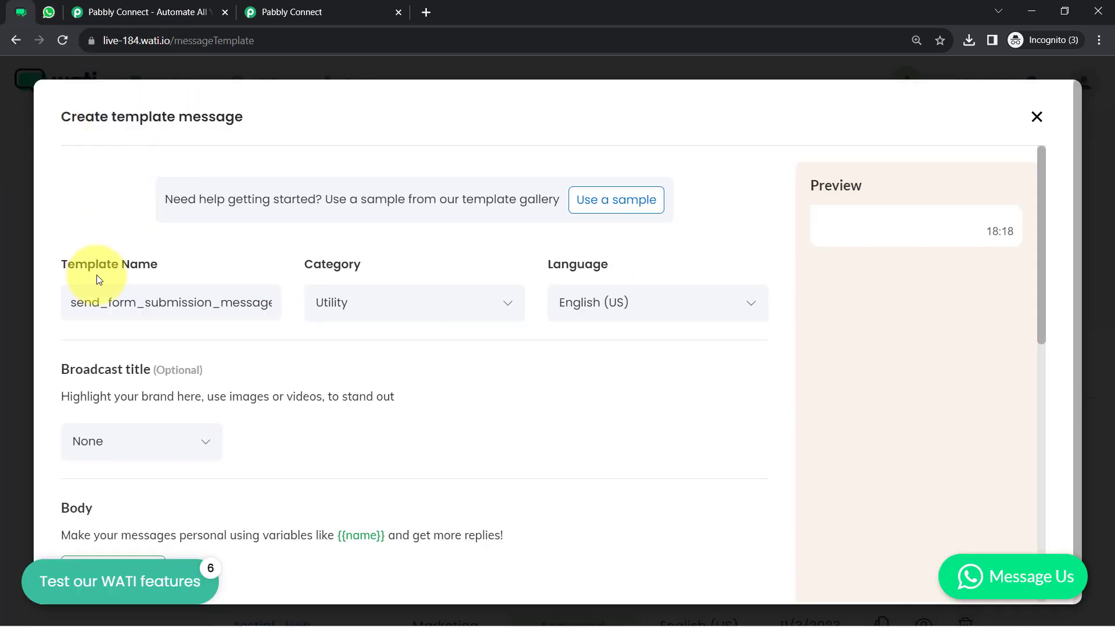
Make the broadcast title a Text header reading 'Thank you for submitting the form'
{"action": "left_click", "coordinate": [102, 444]}
{"action": "left_click", "coordinate": [86, 413]}
{"action": "left_click", "coordinate": [89, 451]}
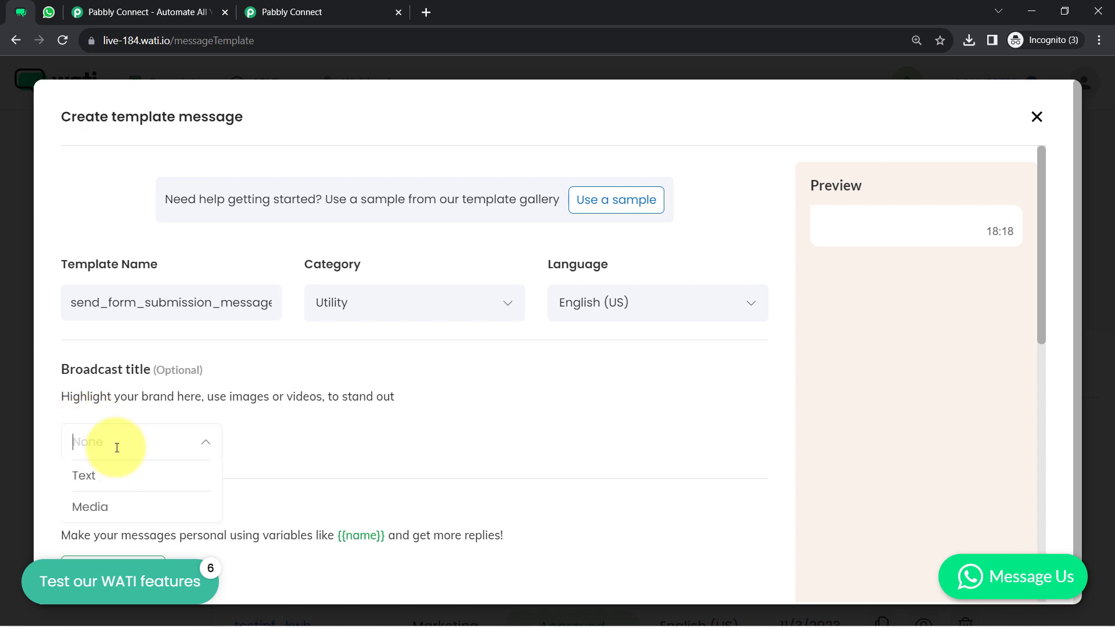
{"action": "left_click", "coordinate": [88, 476]}
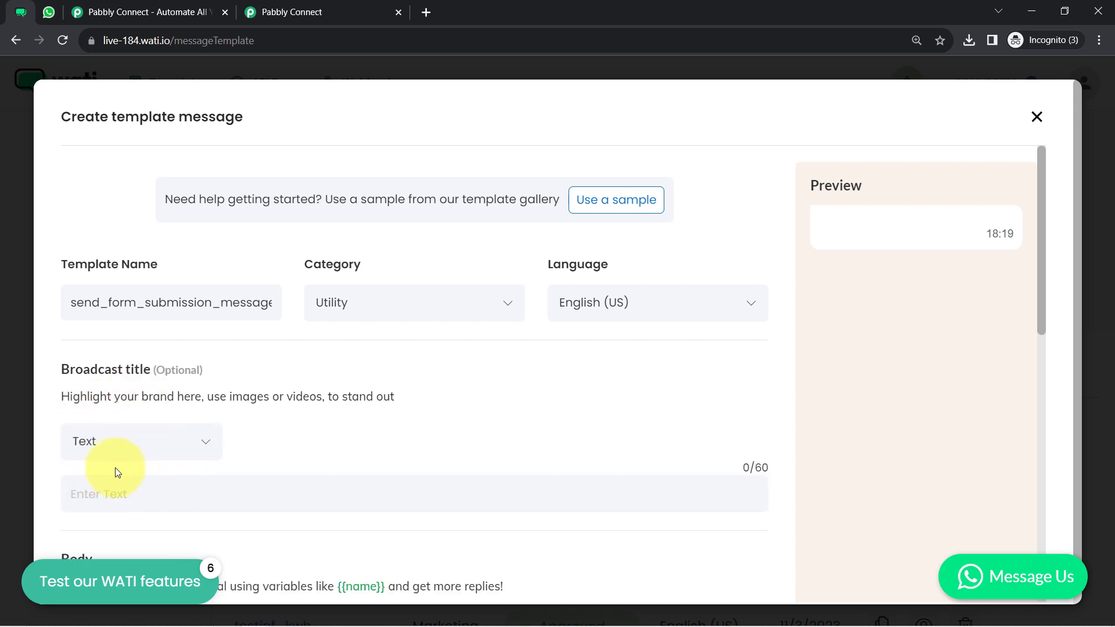
{"action": "left_click", "coordinate": [120, 497]}
{"action": "type", "text": "zdfvdsgsfhbfsb"}
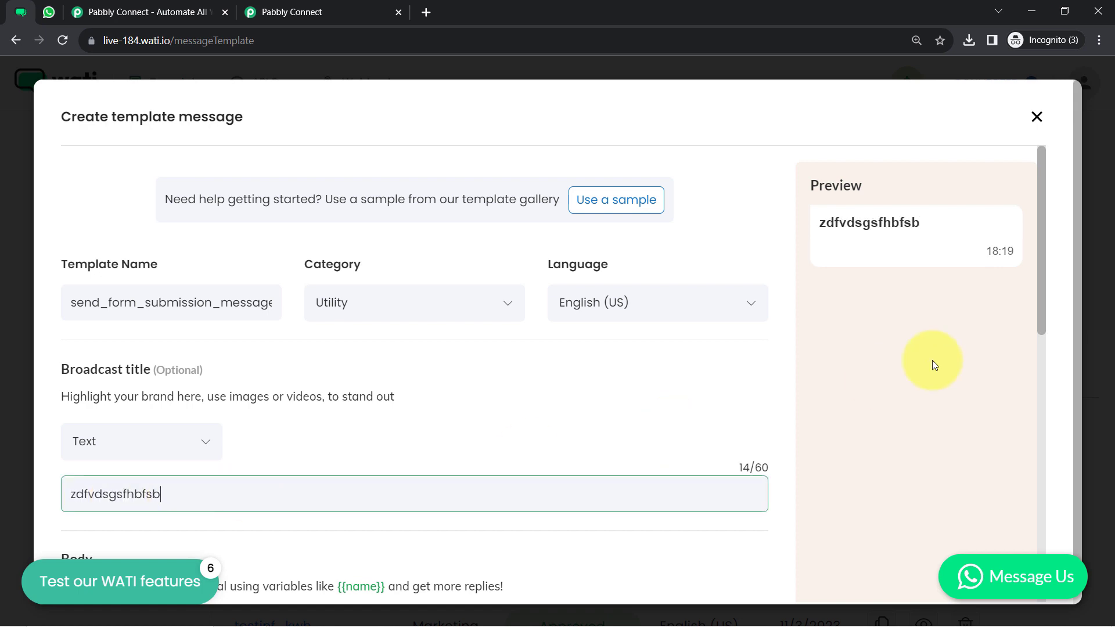
{"action": "left_click_drag", "start_coordinate": [835, 222], "coordinate": [918, 222]}
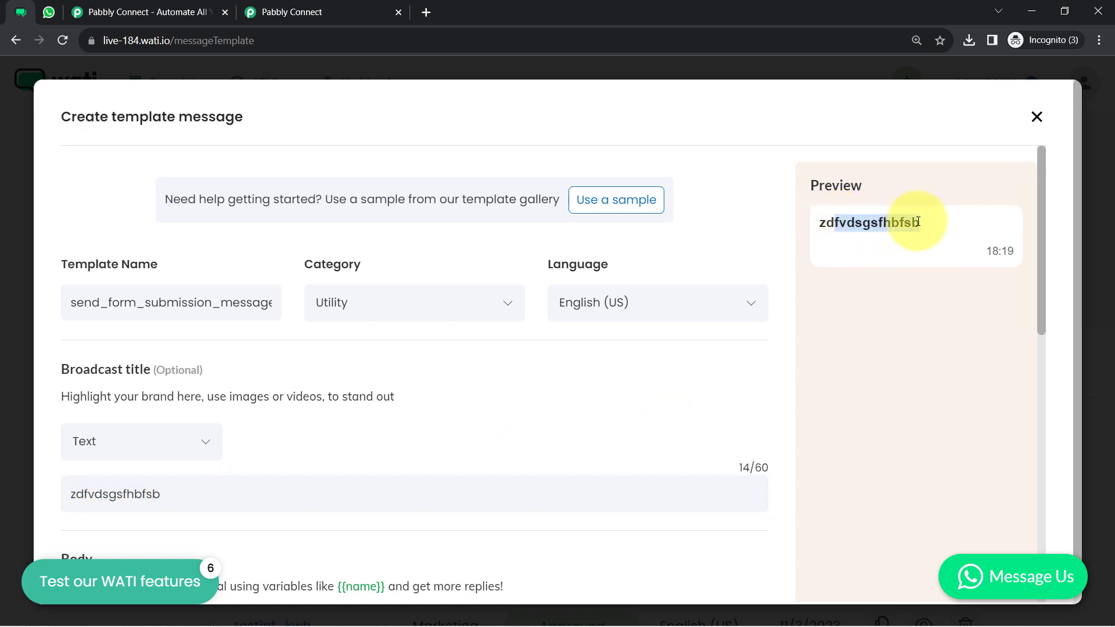
{"action": "double_click", "coordinate": [150, 499]}
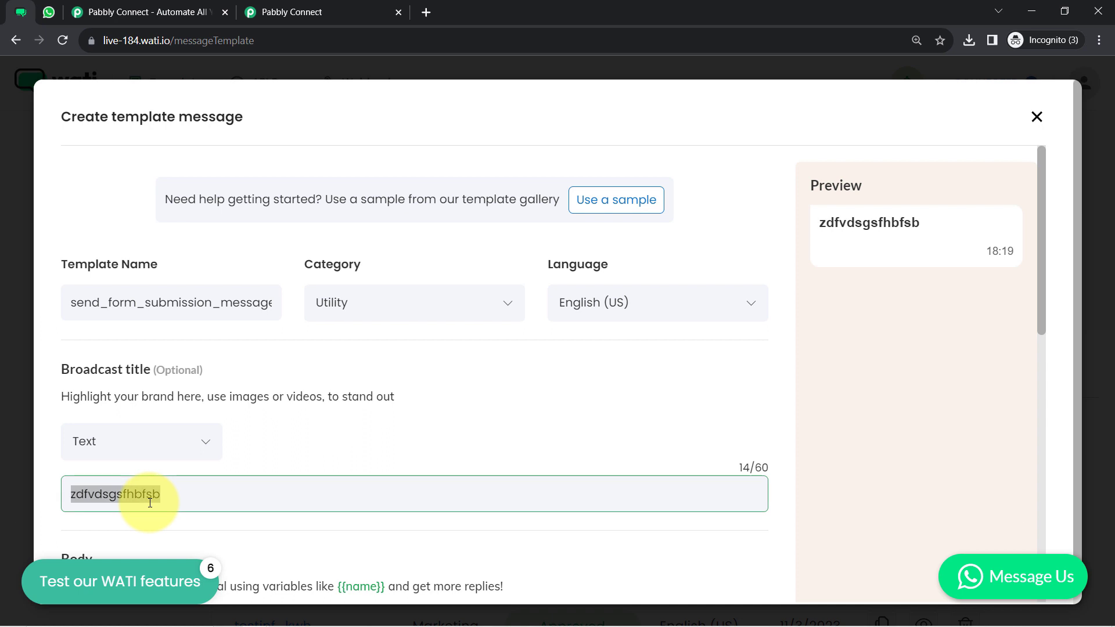
{"action": "key", "text": "BackSpace"}
{"action": "type", "text": "Thank you fir"}
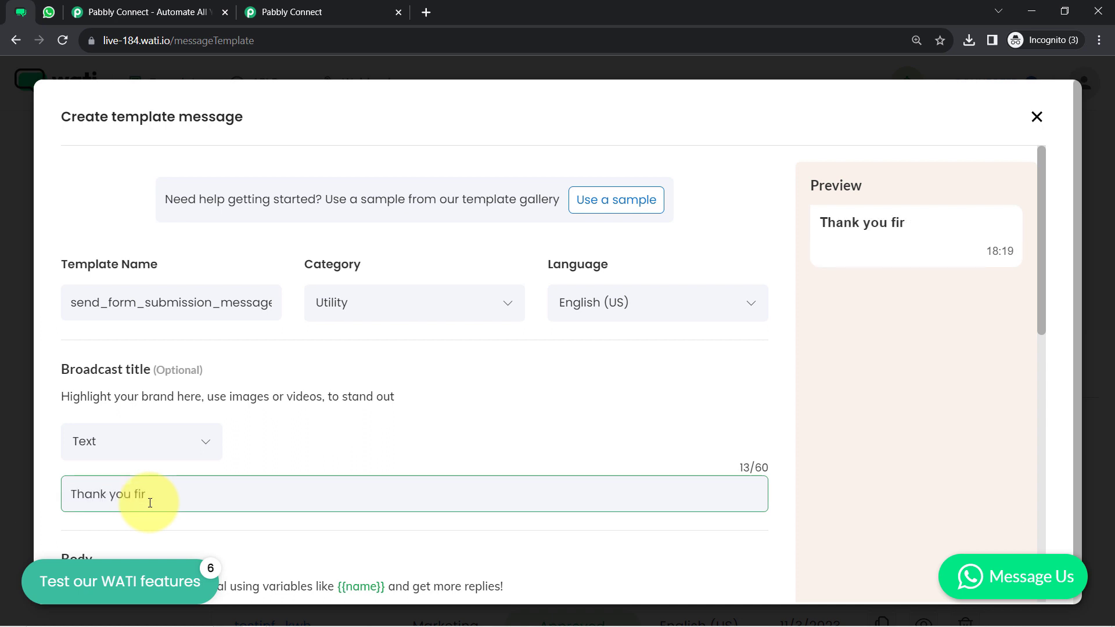
{"action": "key", "text": "BackSpace"}
{"action": "key", "text": "BackSpace"}
{"action": "type", "text": "or submitting the form"}
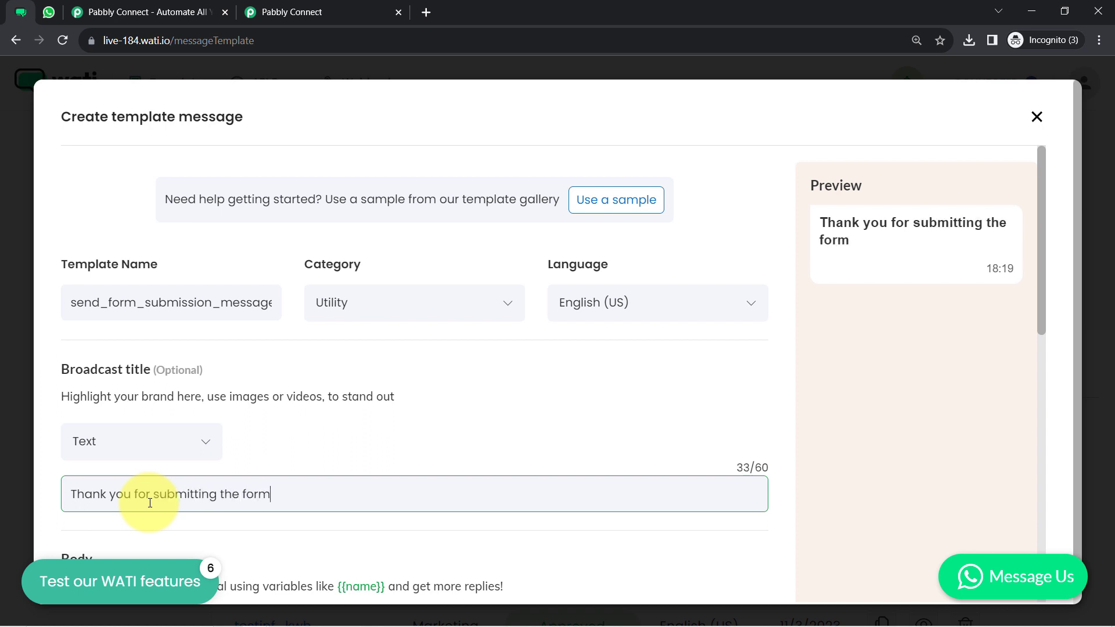
Clear the title text and switch the broadcast title to a Media header
{"action": "triple_click", "coordinate": [210, 492]}
{"action": "key", "text": "BackSpace"}
{"action": "left_click", "coordinate": [141, 441]}
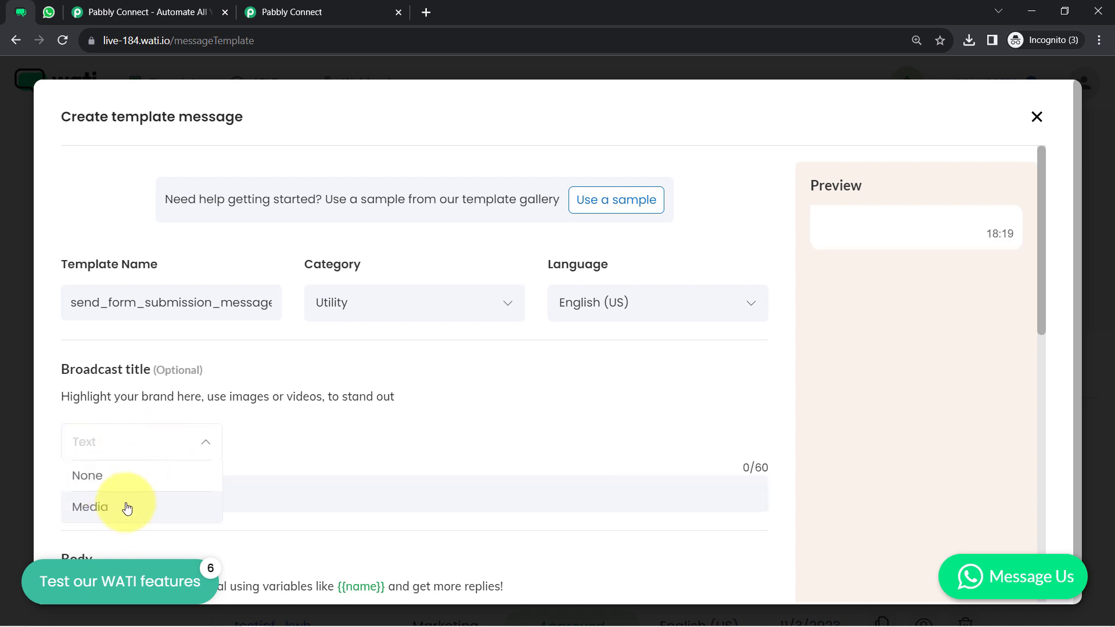
{"action": "left_click", "coordinate": [124, 505]}
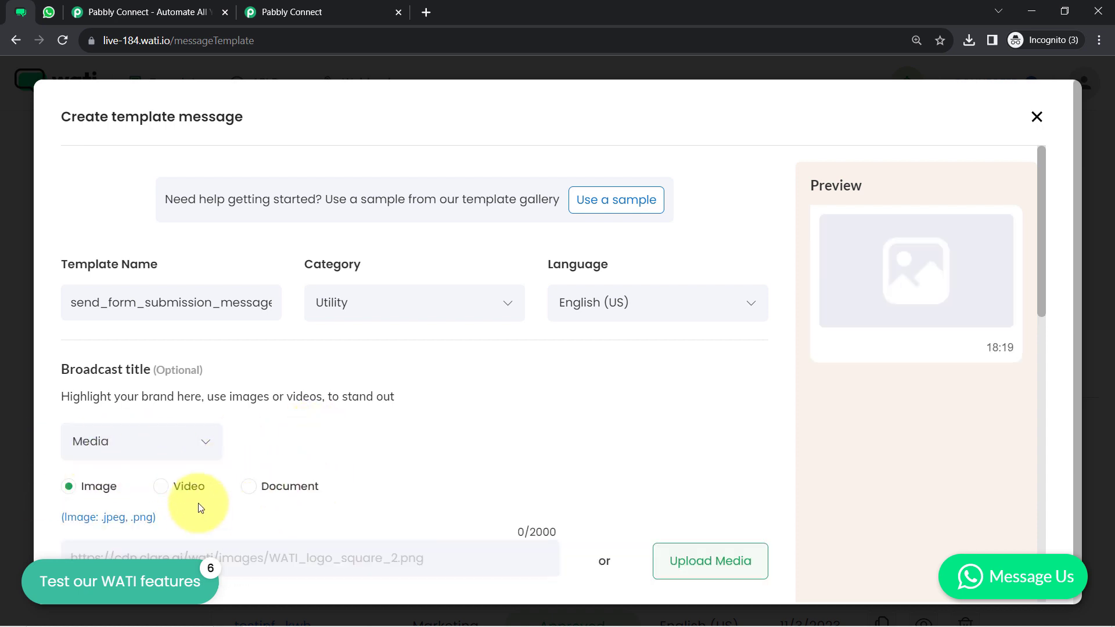
Choose Document (PDF) as the media header type
{"action": "left_click_drag", "start_coordinate": [1043, 292], "coordinate": [1043, 309]}
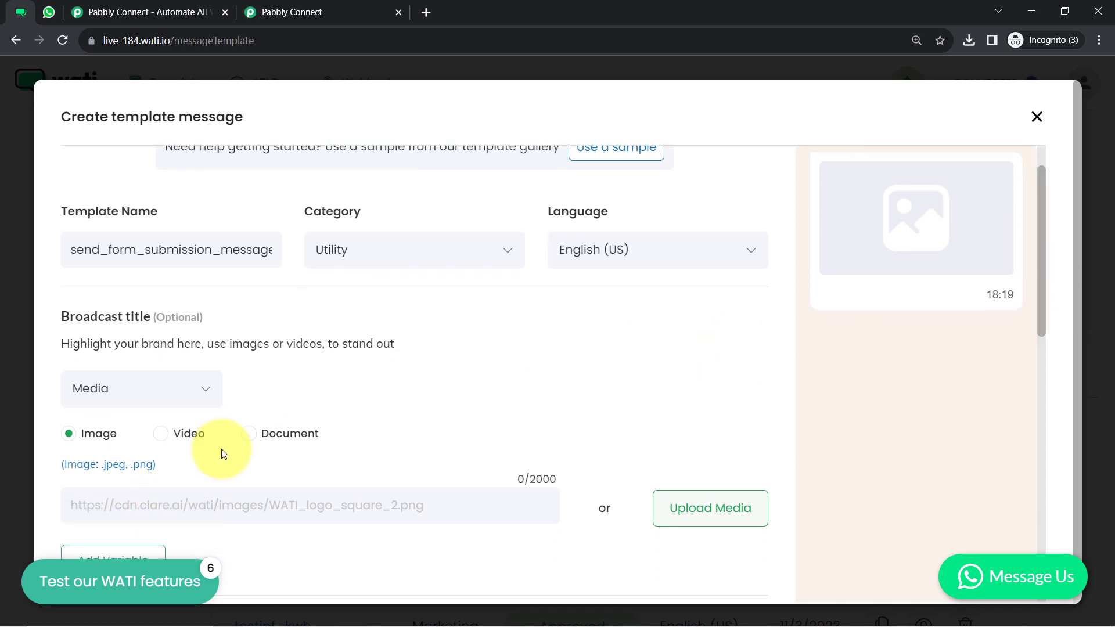
{"action": "left_click", "coordinate": [250, 434]}
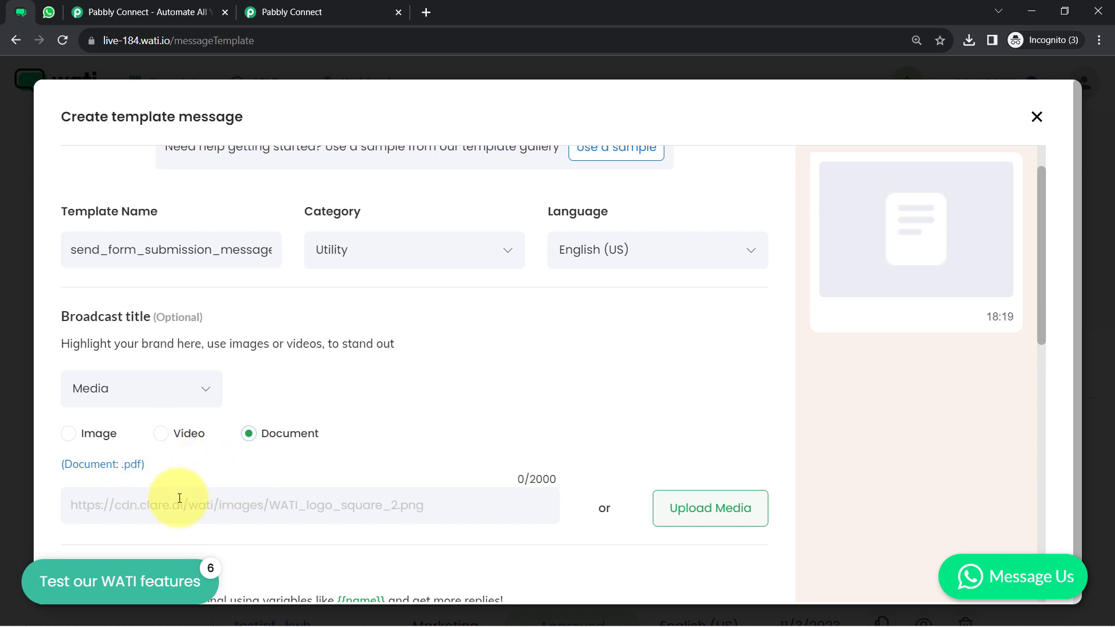
{"action": "left_click_drag", "start_coordinate": [84, 465], "coordinate": [145, 465]}
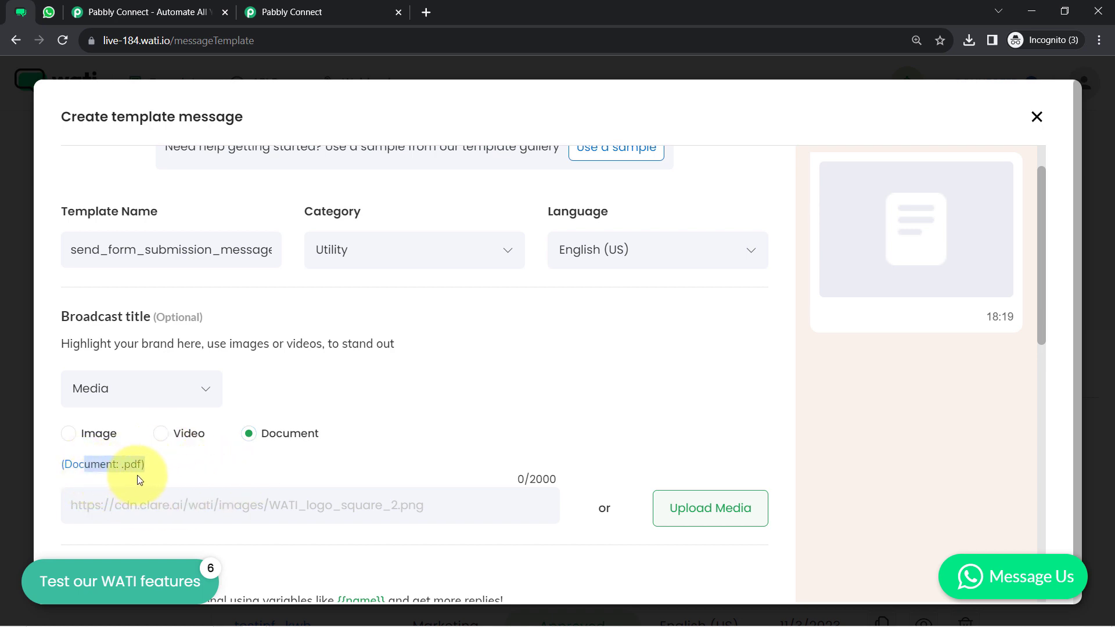
{"action": "left_click", "coordinate": [115, 506]}
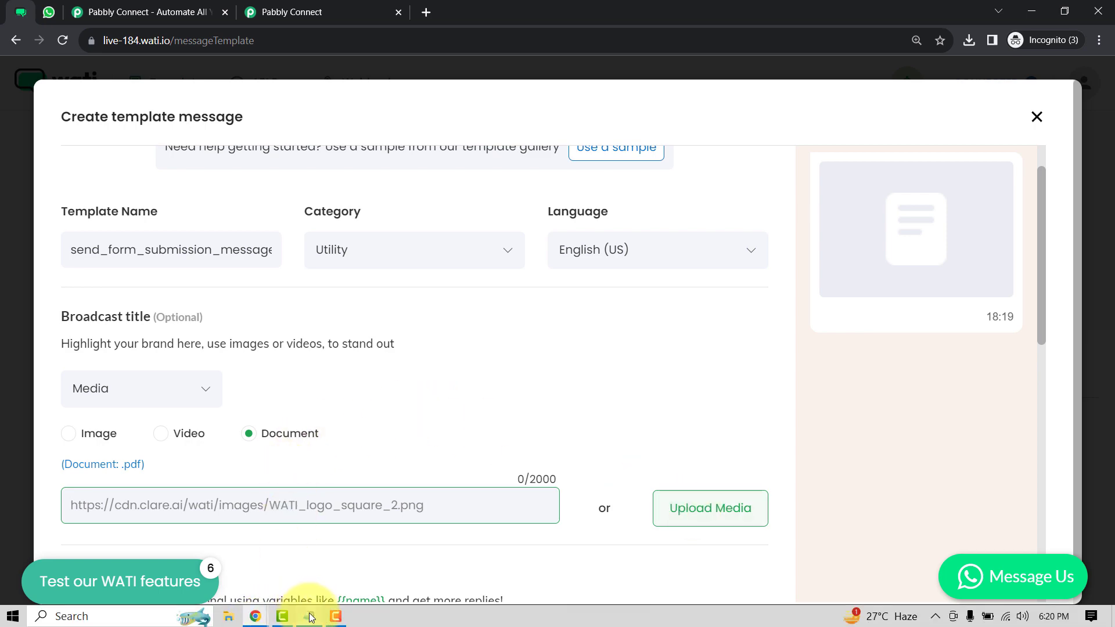
Paste the Kerala-Travel-Brochure.pdf link from Notepad into the document URL field
{"action": "left_click", "coordinate": [303, 614]}
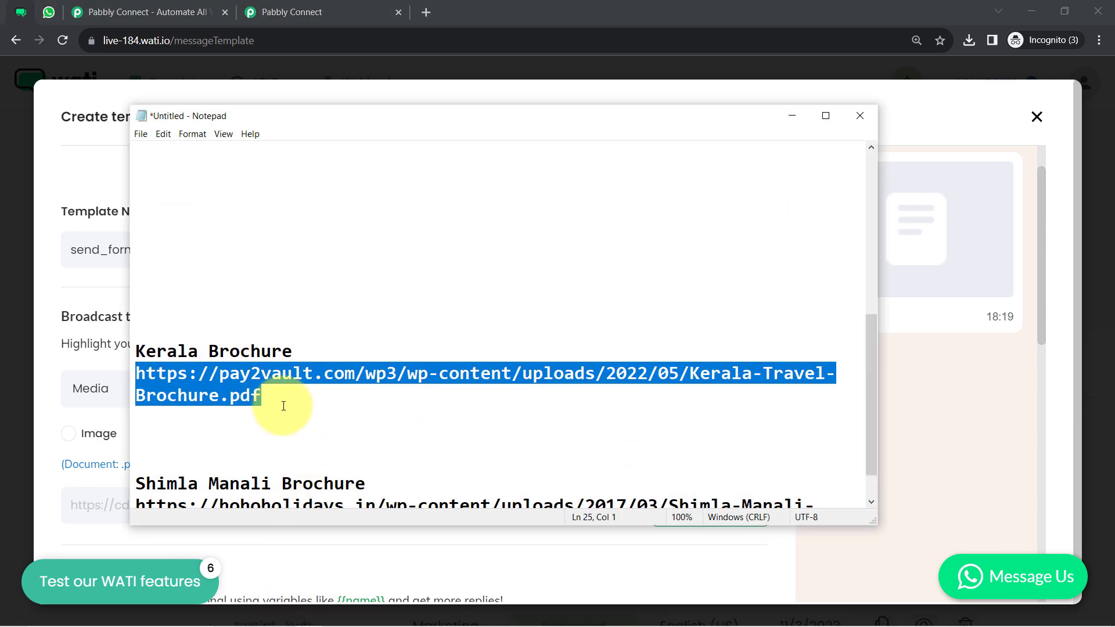
{"action": "left_click", "coordinate": [796, 116]}
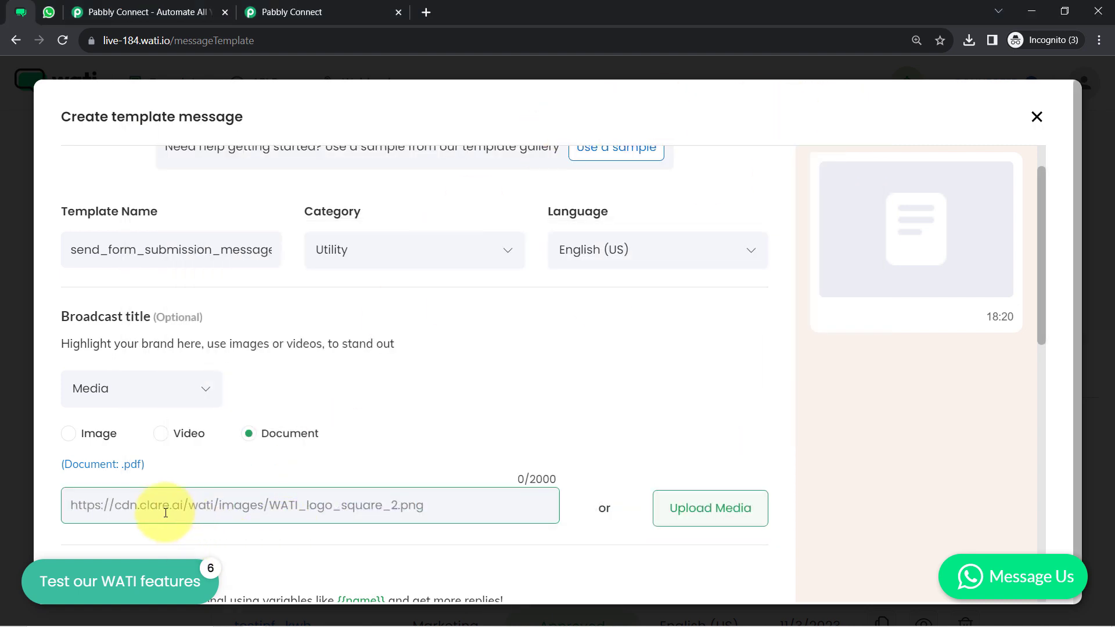
{"action": "type", "text": "https://pay2vault.com/wp3/wp-content/uploads/2022/05/Kerala-Travel-Brochure.pdf"}
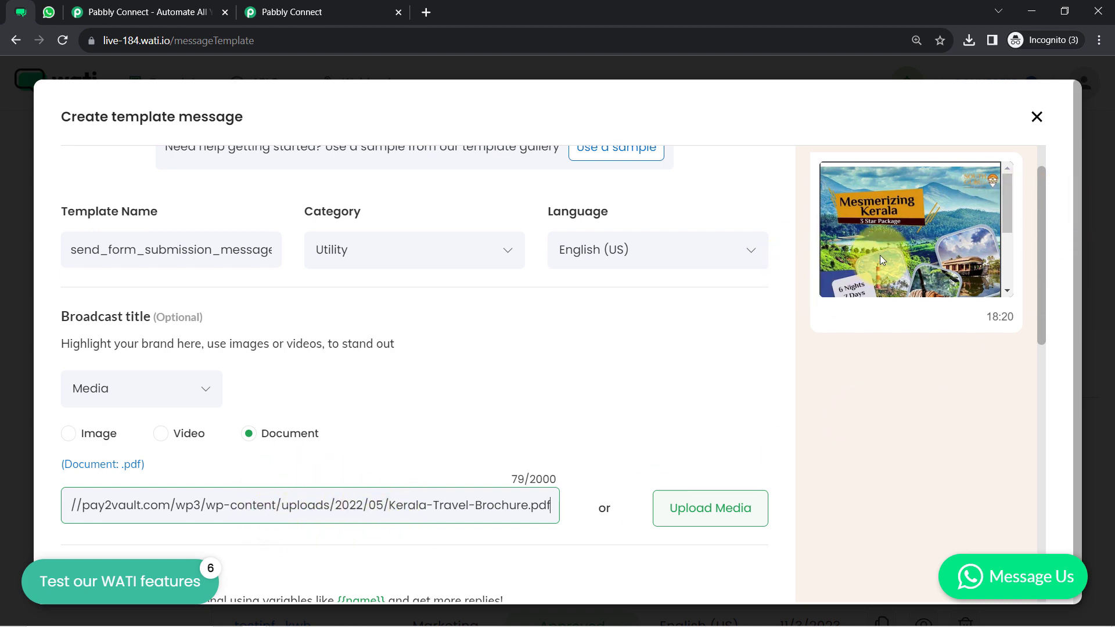
{"action": "double_click", "coordinate": [341, 505]}
{"action": "key", "text": "ctrl+a"}
{"action": "key", "text": "ctrl+c"}
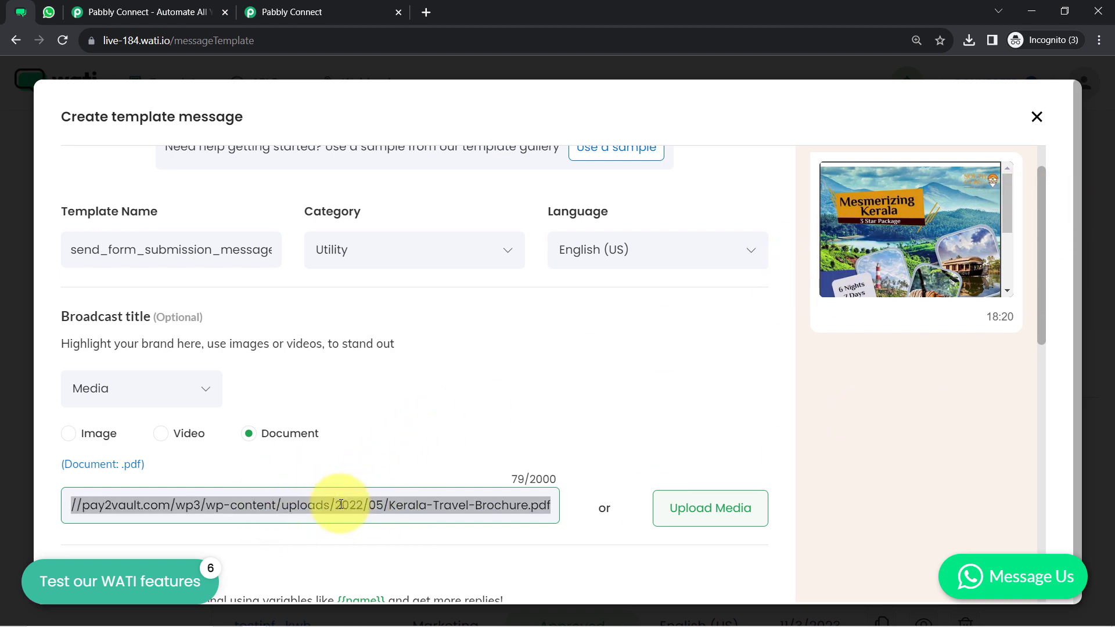
{"action": "key", "text": "BackSpace"}
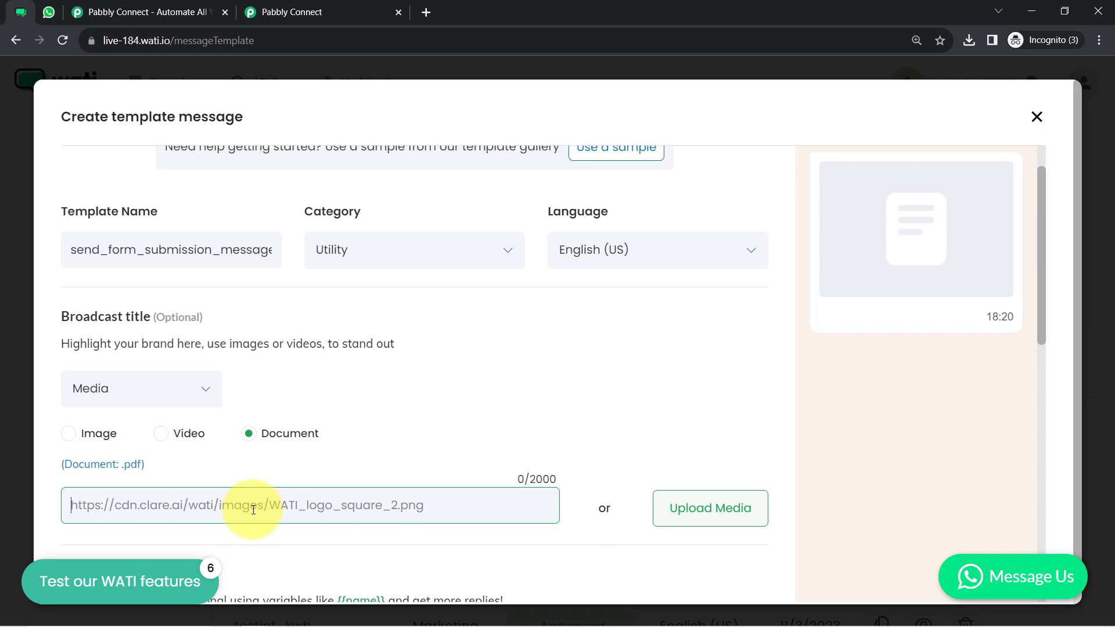
{"action": "key", "text": "ctrl+v"}
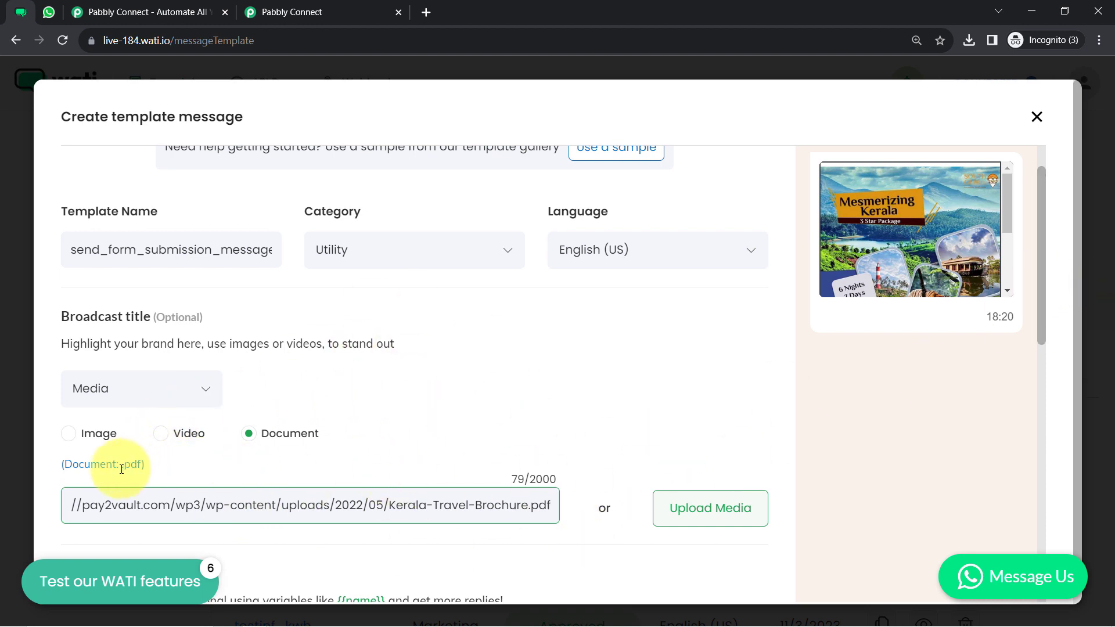
{"action": "left_click_drag", "start_coordinate": [123, 468], "coordinate": [138, 468]}
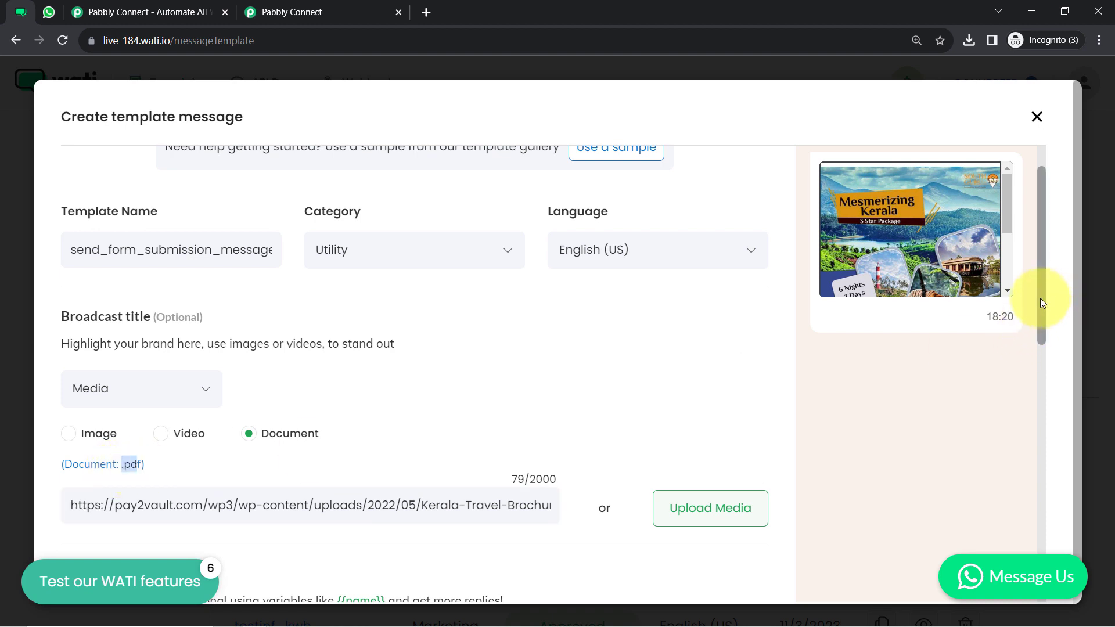
{"action": "scroll", "coordinate": [1040, 298], "scroll_direction": "down", "scroll_amount": 2}
{"action": "left_click_drag", "start_coordinate": [1041, 353], "coordinate": [1039, 456]}
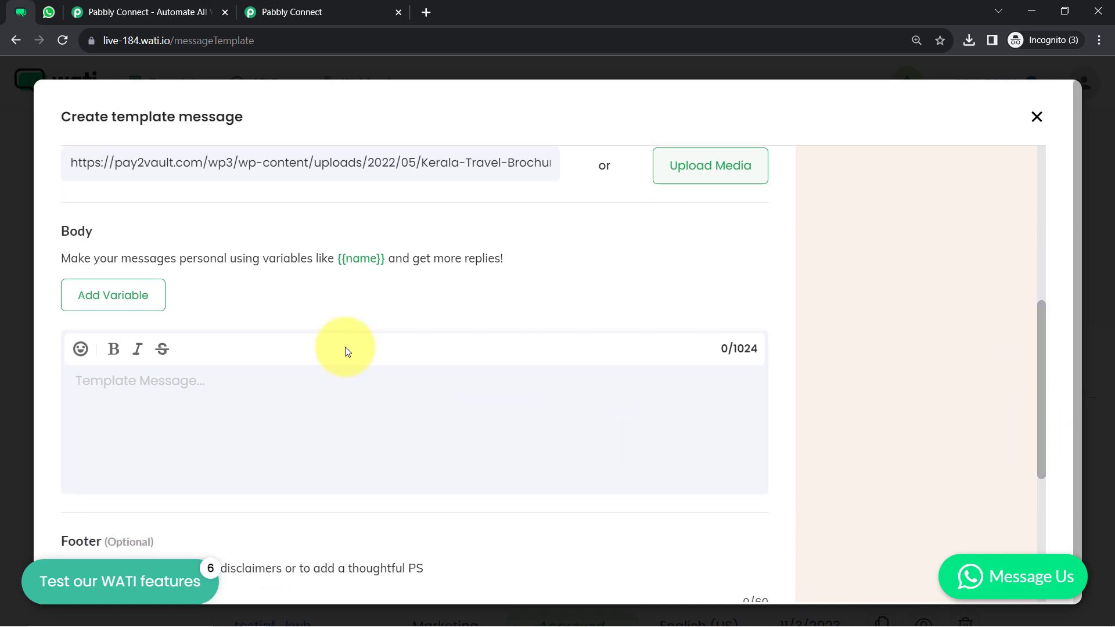
Start the body with 'Hello' followed by the {{name}} attribute variable
{"action": "left_click", "coordinate": [113, 378]}
{"action": "type", "text": "Hello"}
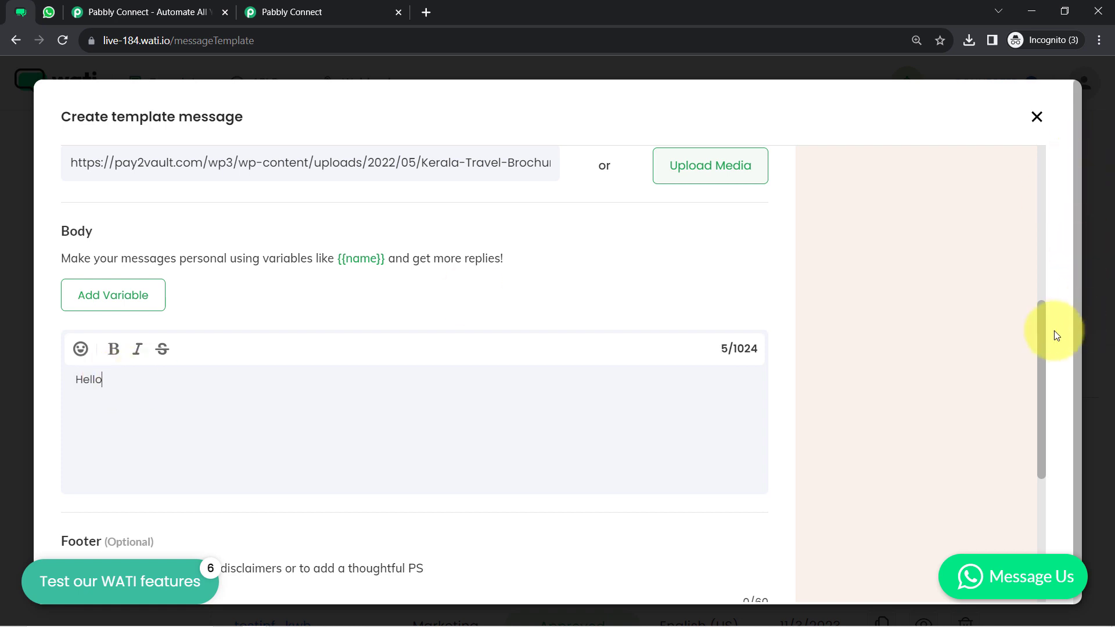
{"action": "left_click_drag", "start_coordinate": [1043, 332], "coordinate": [1041, 354]}
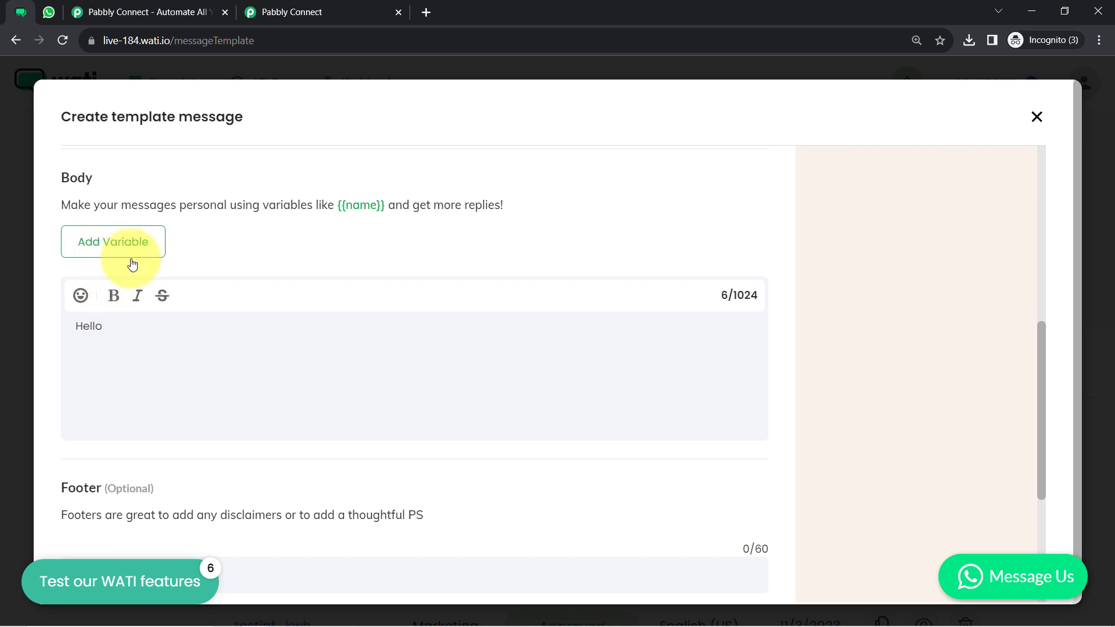
{"action": "left_click", "coordinate": [95, 255]}
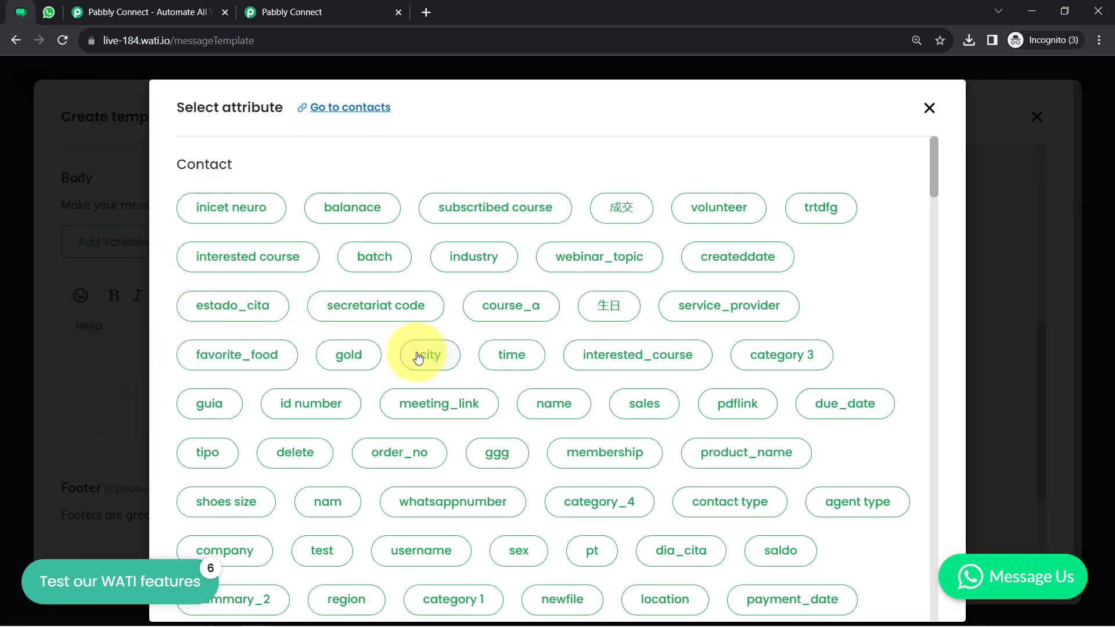
{"action": "key", "text": "ctrl+f"}
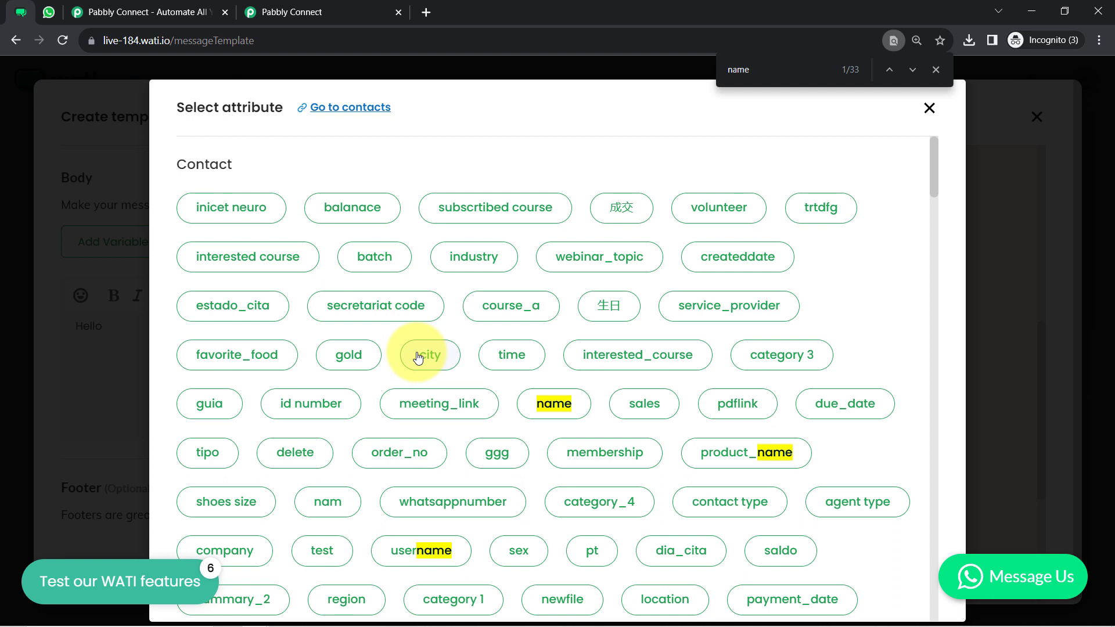
{"action": "left_click", "coordinate": [565, 403]}
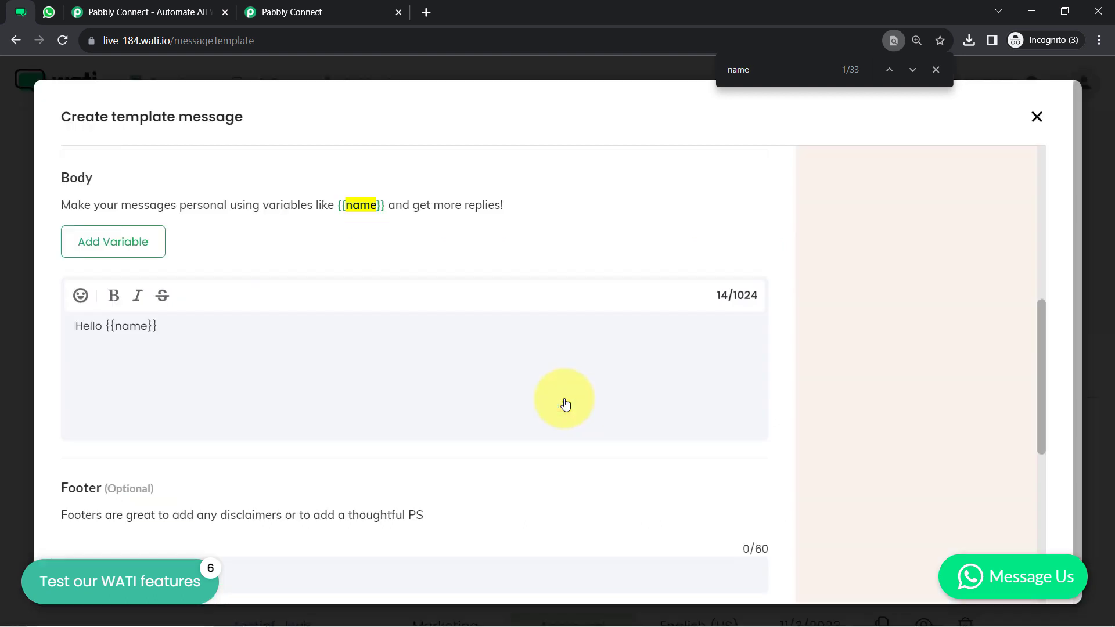
{"action": "left_click_drag", "start_coordinate": [110, 325], "coordinate": [149, 325]}
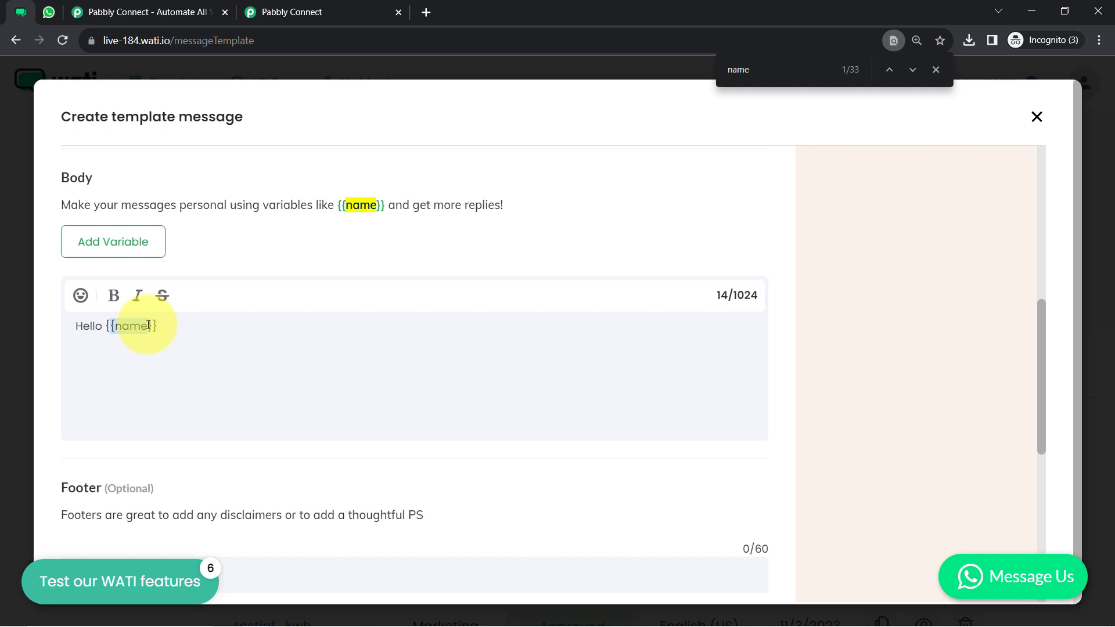
{"action": "left_click", "coordinate": [936, 69]}
{"action": "left_click", "coordinate": [116, 328]}
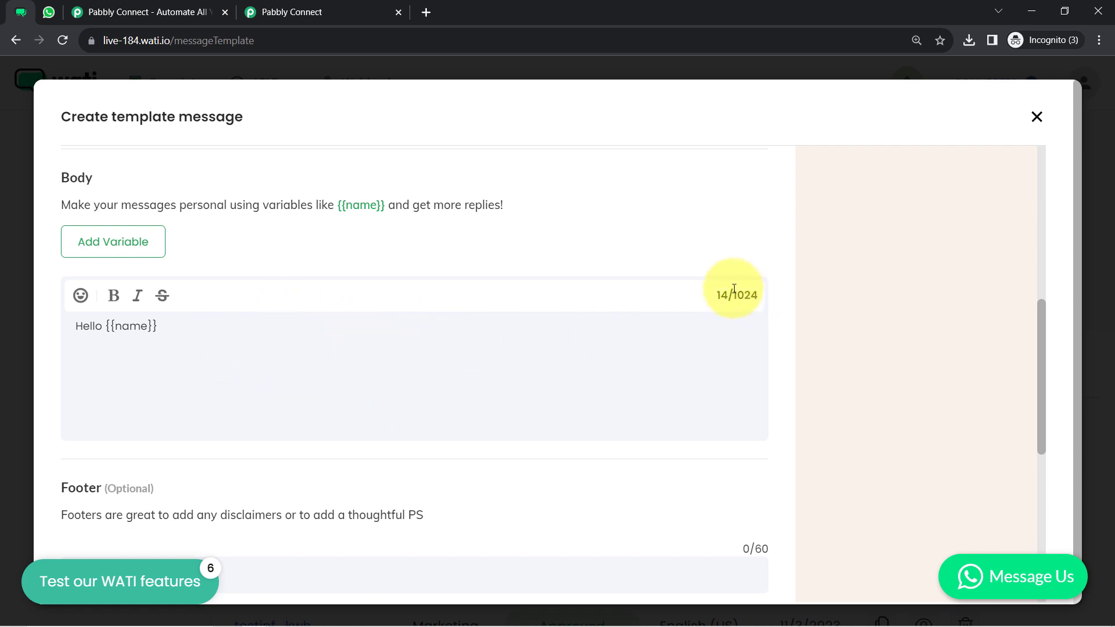
{"action": "left_click", "coordinate": [90, 328]}
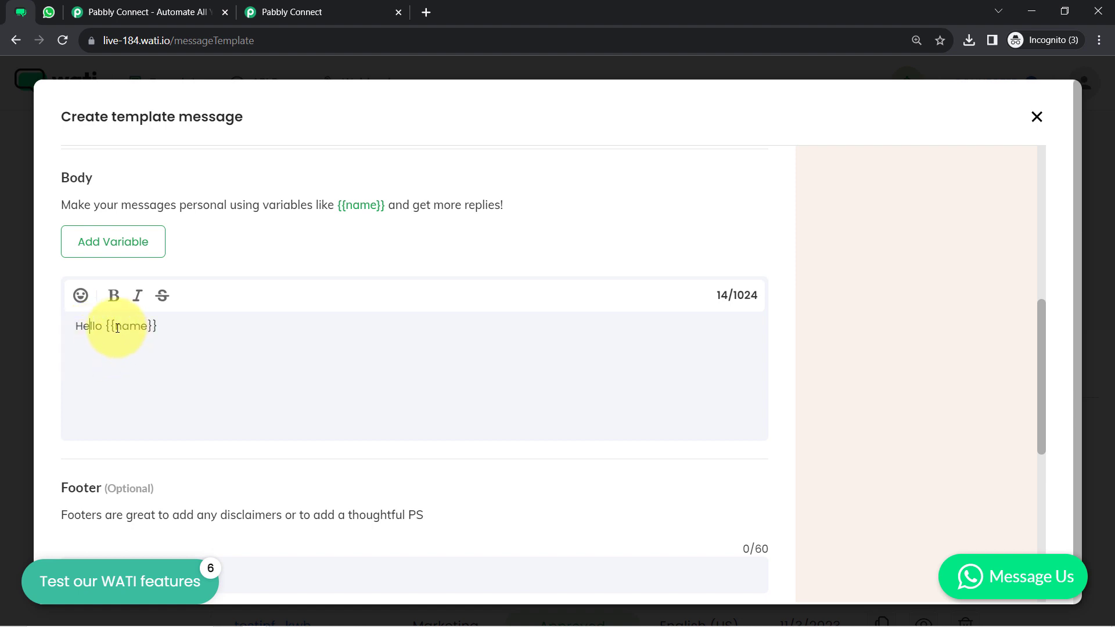
{"action": "left_click_drag", "start_coordinate": [110, 326], "coordinate": [176, 328]}
{"action": "left_click", "coordinate": [176, 328]}
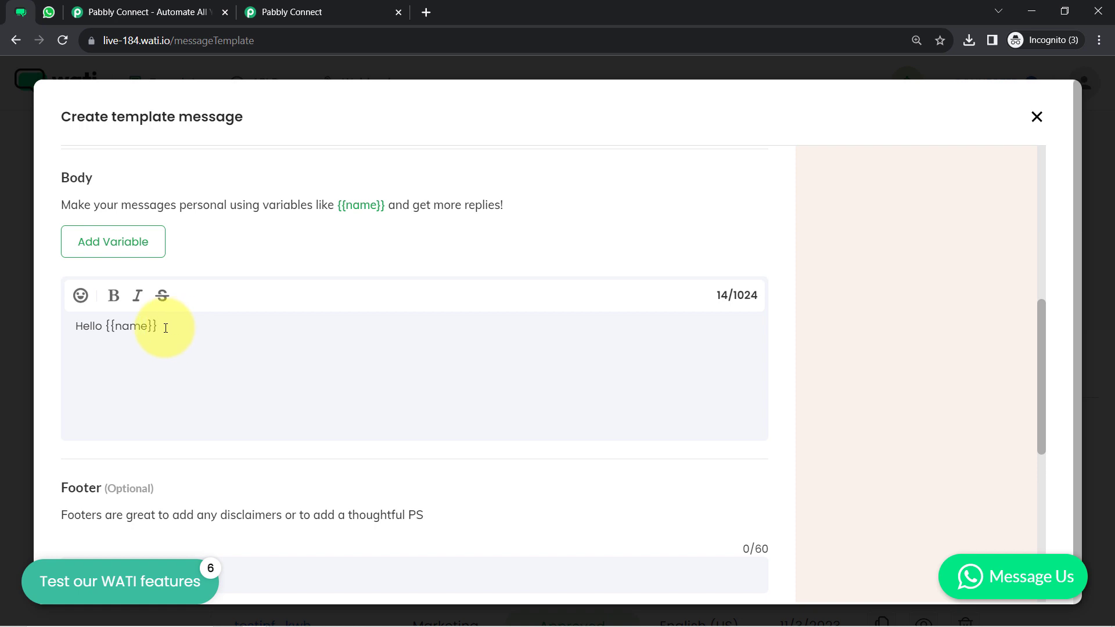
Add ', Thank you for submitting the form' and bold the {{name}}, greeting
{"action": "type", "text": ",  "}
{"action": "type", "text": "Thank you for "}
{"action": "type", "text": "submitti"}
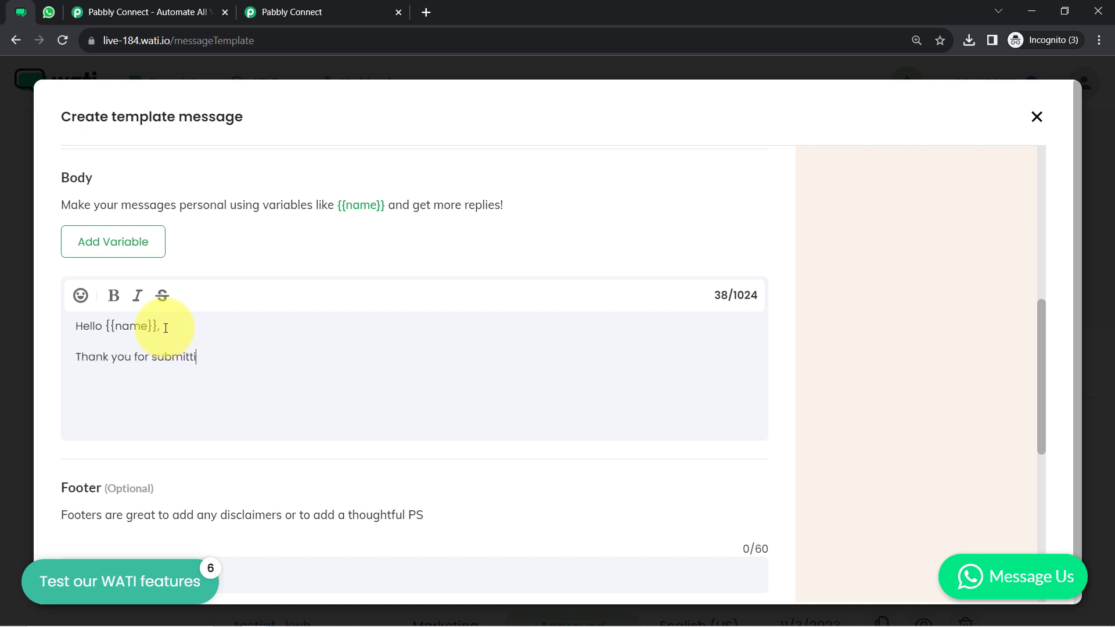
{"action": "type", "text": "ng the form."}
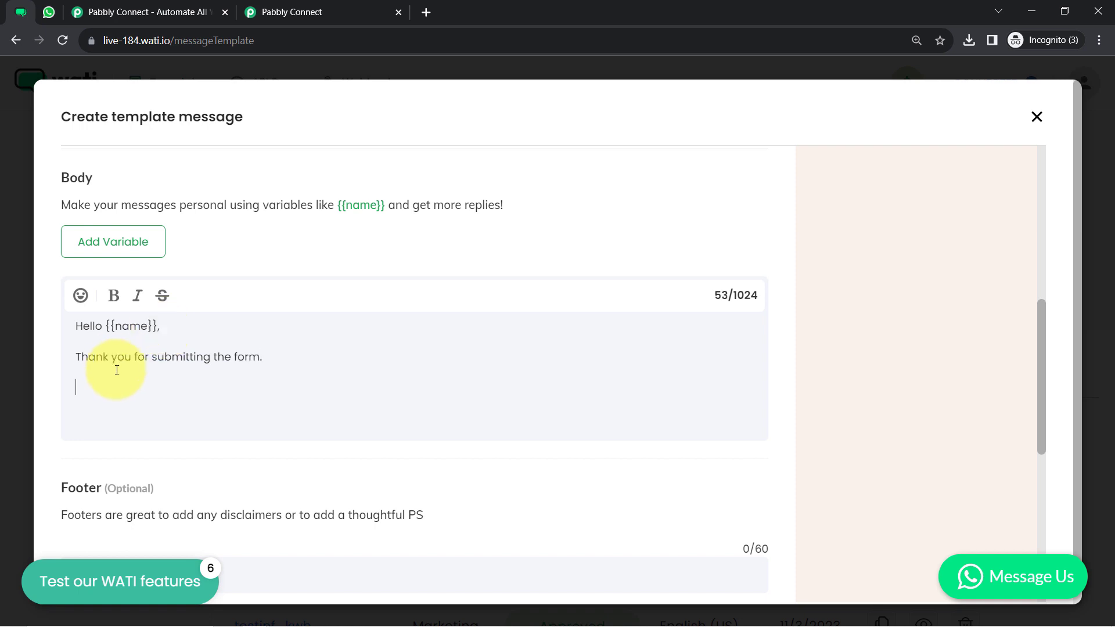
{"action": "left_click_drag", "start_coordinate": [76, 326], "coordinate": [262, 354]}
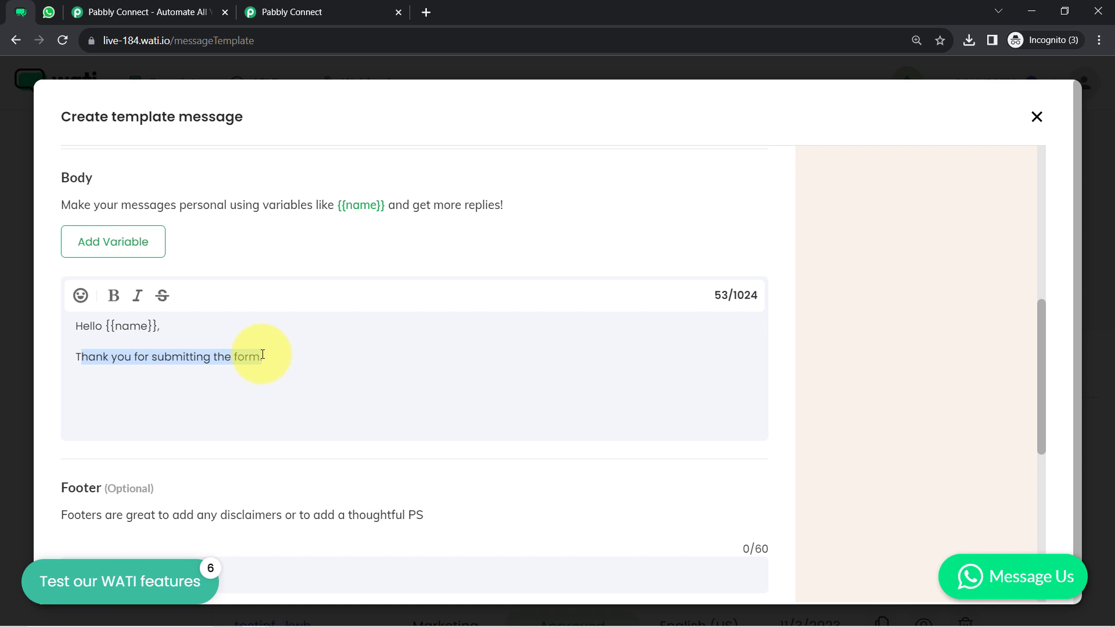
{"action": "left_click", "coordinate": [105, 325]}
{"action": "left_click_drag", "start_coordinate": [123, 326], "coordinate": [158, 330]}
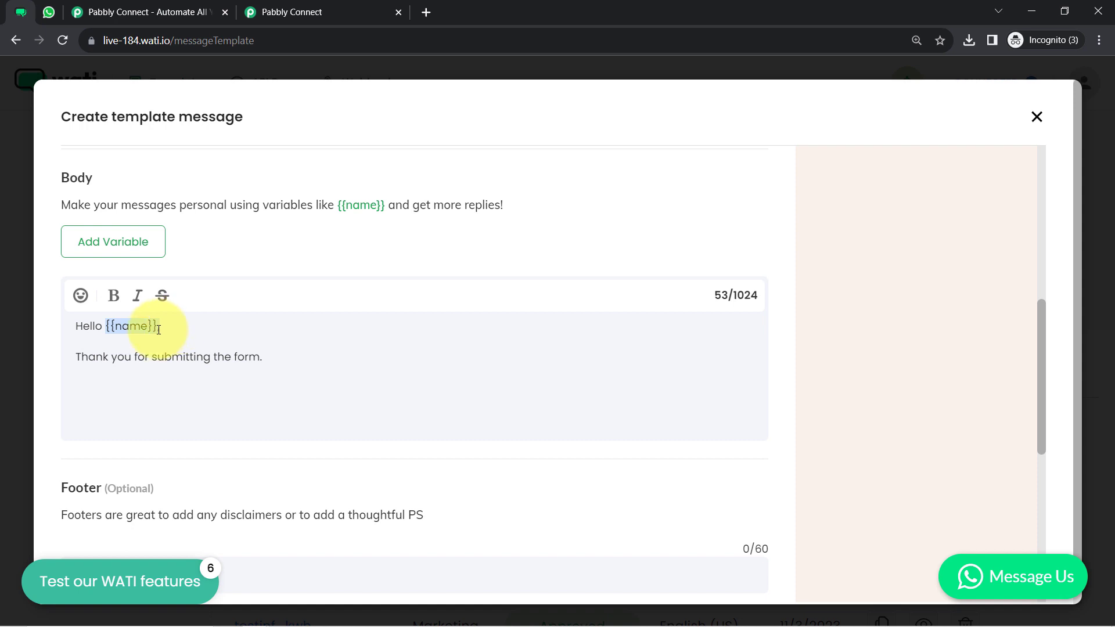
{"action": "left_click", "coordinate": [277, 354]}
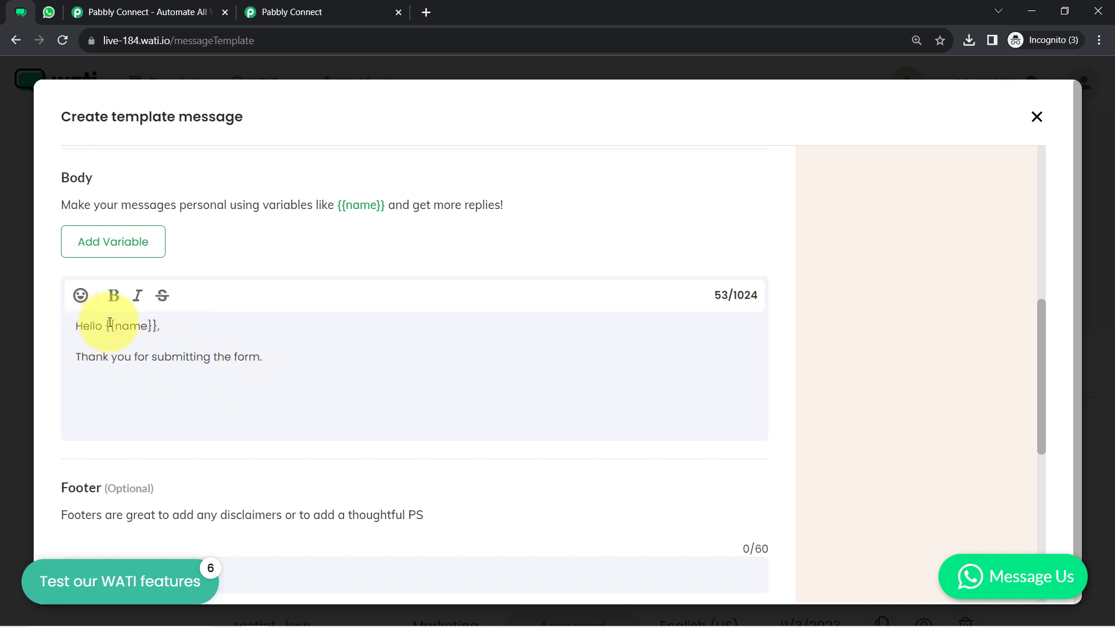
{"action": "left_click_drag", "start_coordinate": [107, 323], "coordinate": [110, 325]}
{"action": "left_click", "coordinate": [114, 295]}
Add a smiling emoji after the thank-you sentence
{"action": "left_click", "coordinate": [255, 356]}
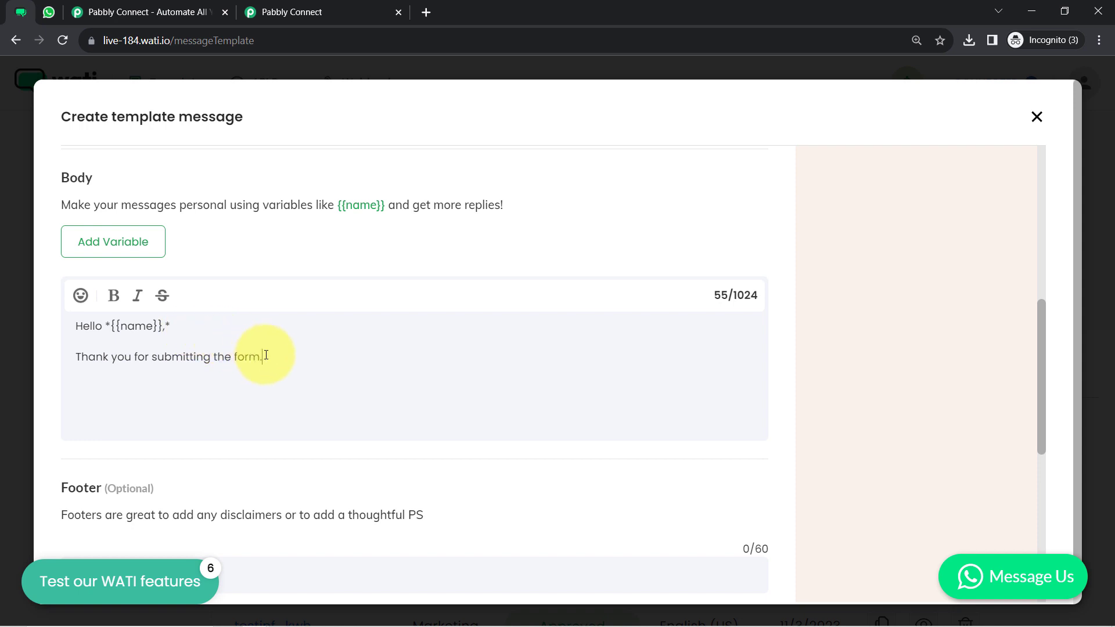
{"action": "left_click", "coordinate": [80, 297]}
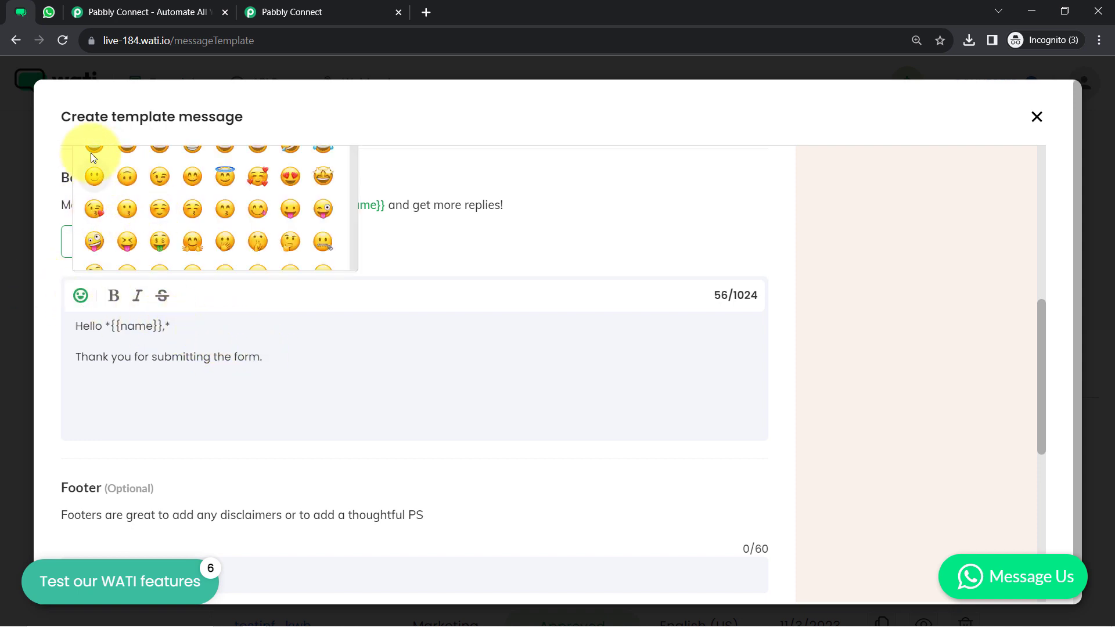
{"action": "left_click", "coordinate": [94, 178]}
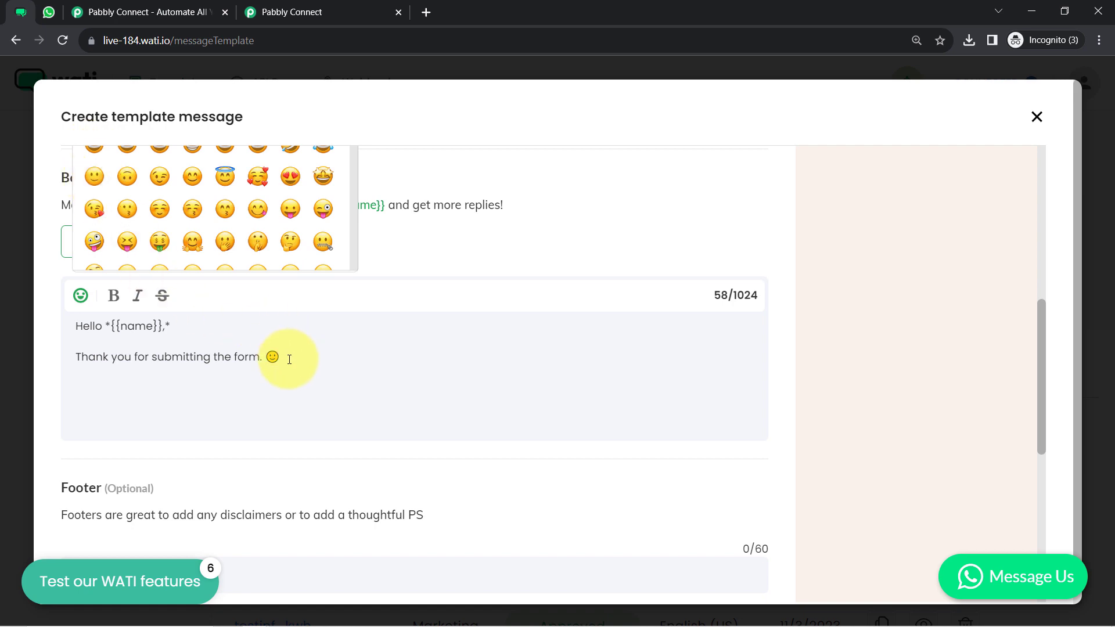
{"action": "left_click", "coordinate": [289, 359]}
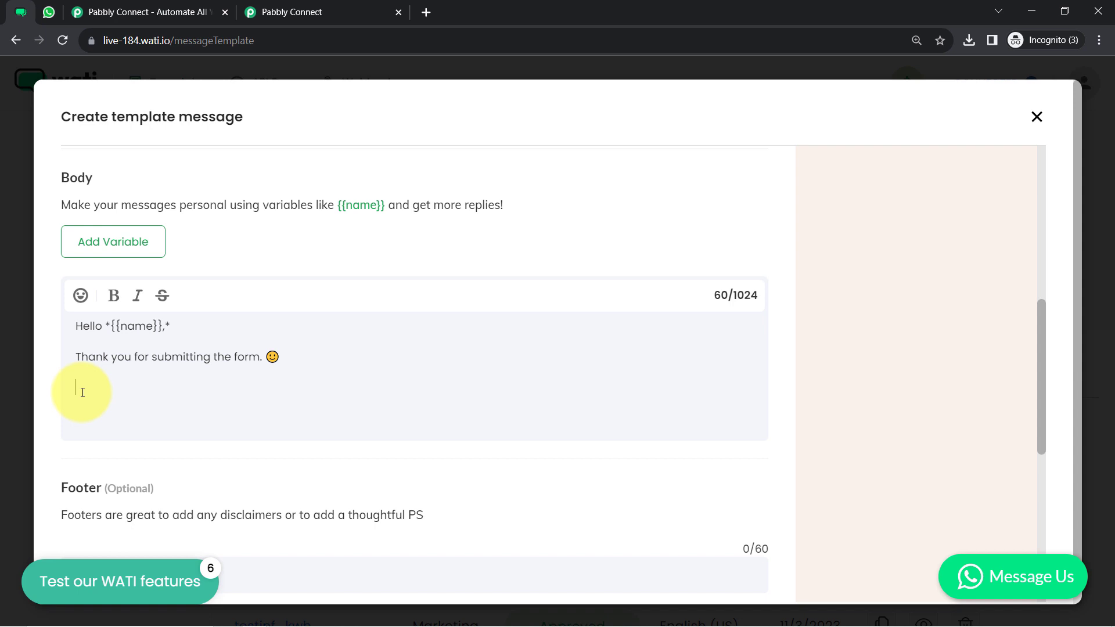
Add Name -, Email - and Phone lines under the heading "We've received your details:"
{"action": "type", "text": "Name -"}
{"action": "key", "text": "Return"}
{"action": "type", "text": "Email -"}
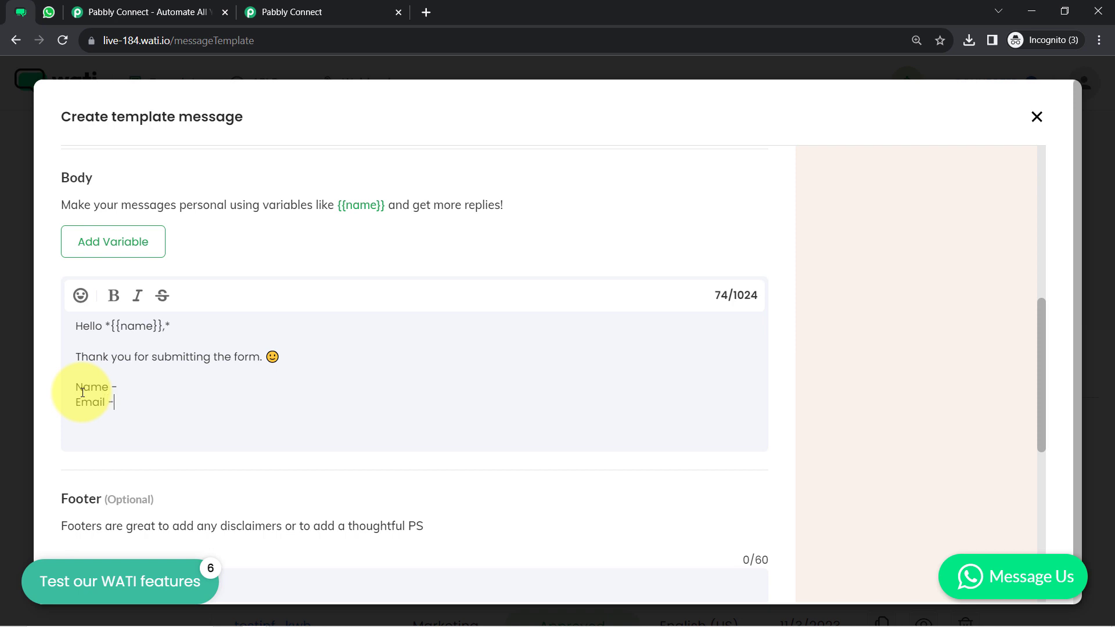
{"action": "key", "text": "Return"}
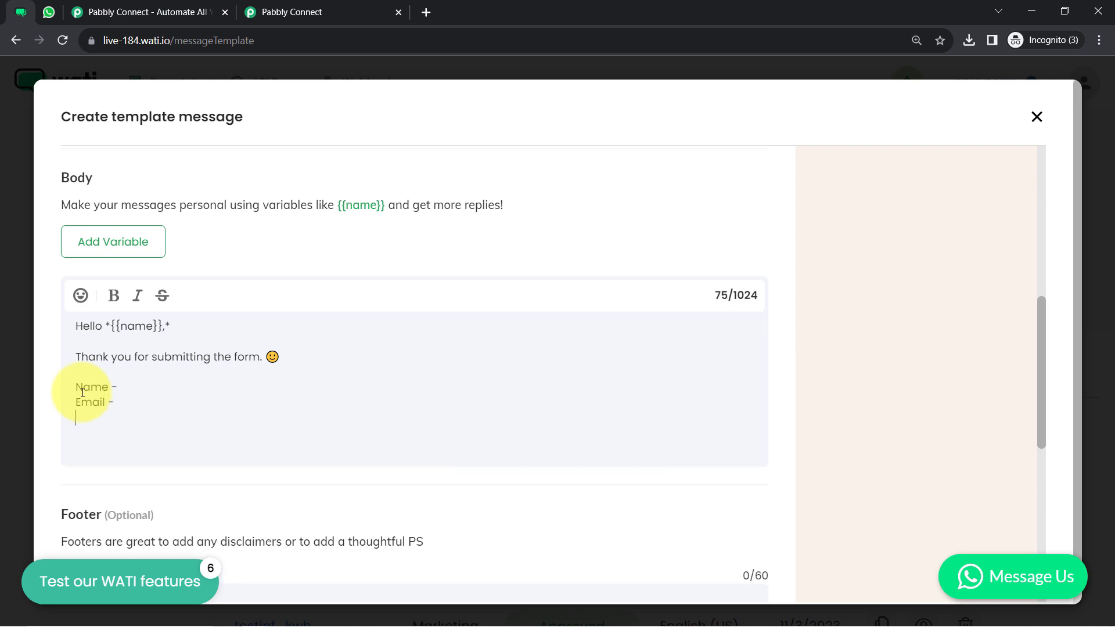
{"action": "type", "text": "Phone -"}
{"action": "key", "text": "Return"}
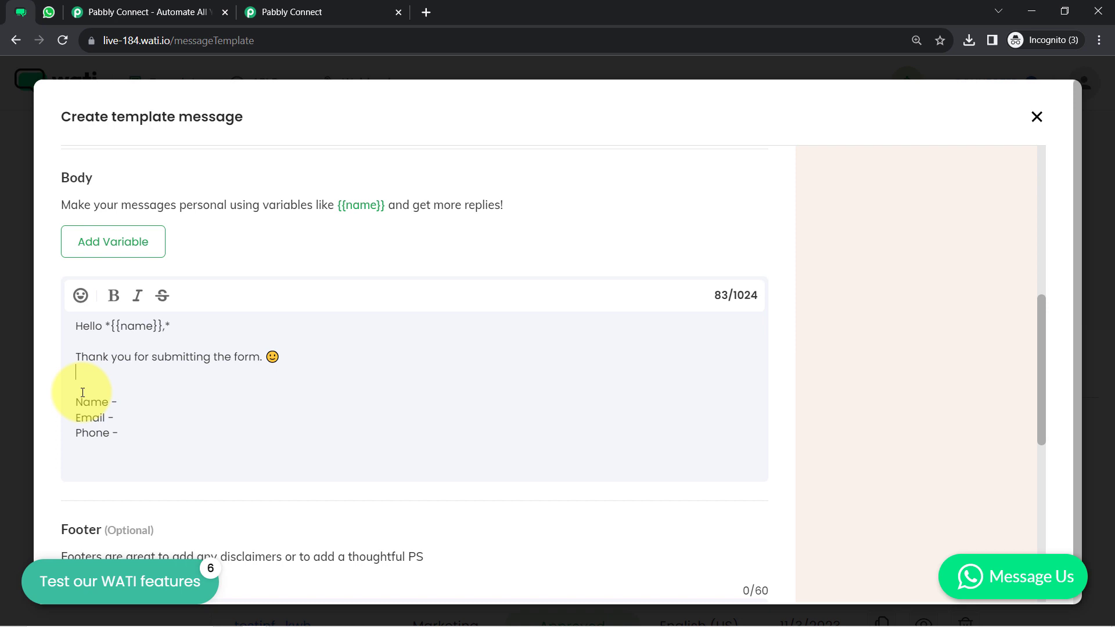
{"action": "type", "text": "We've received your detai"}
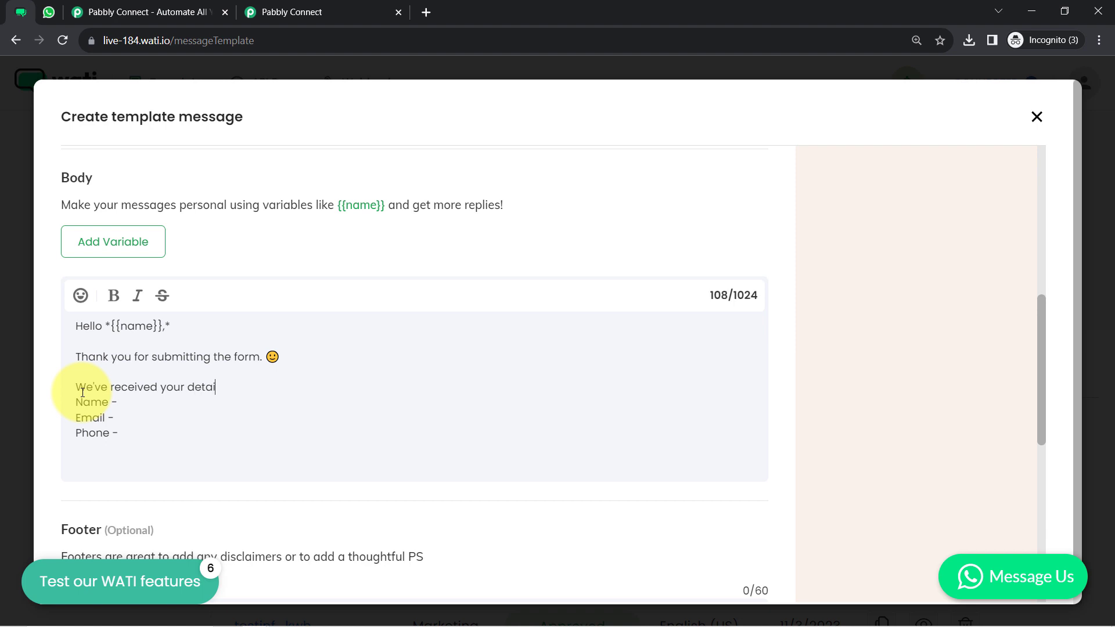
{"action": "type", "text": "lsv"}
{"action": "key", "text": "BackSpace"}
{"action": "type", "text": ":"}
{"action": "key", "text": "Return"}
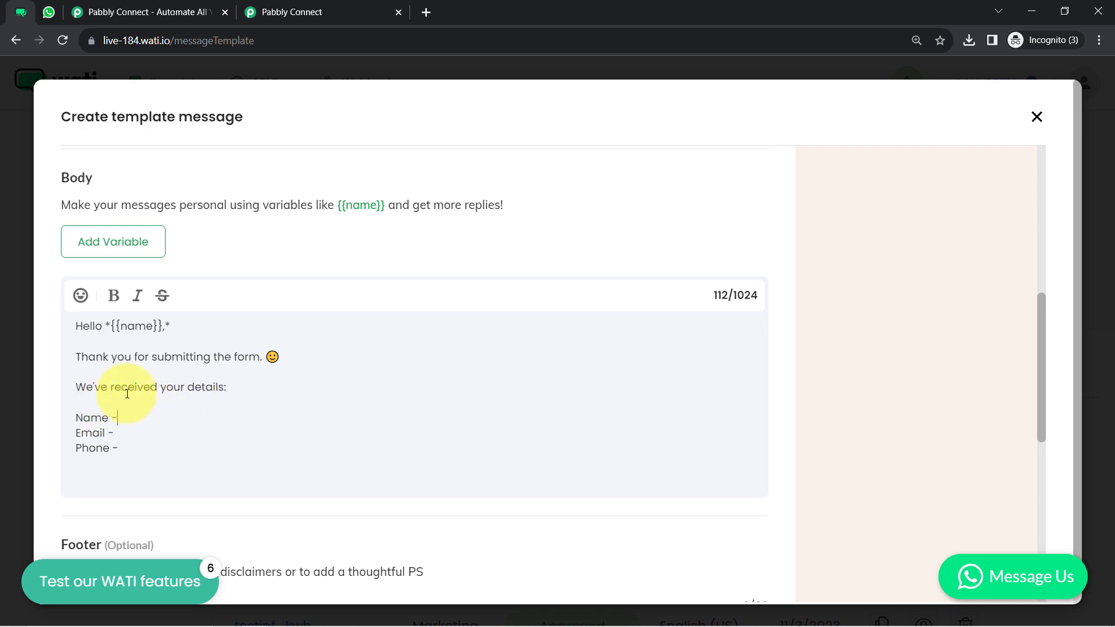
Insert the {{name}}, {{email}} and {{phone}} variables after the Name, Email and Phone labels
{"action": "left_click", "coordinate": [108, 248]}
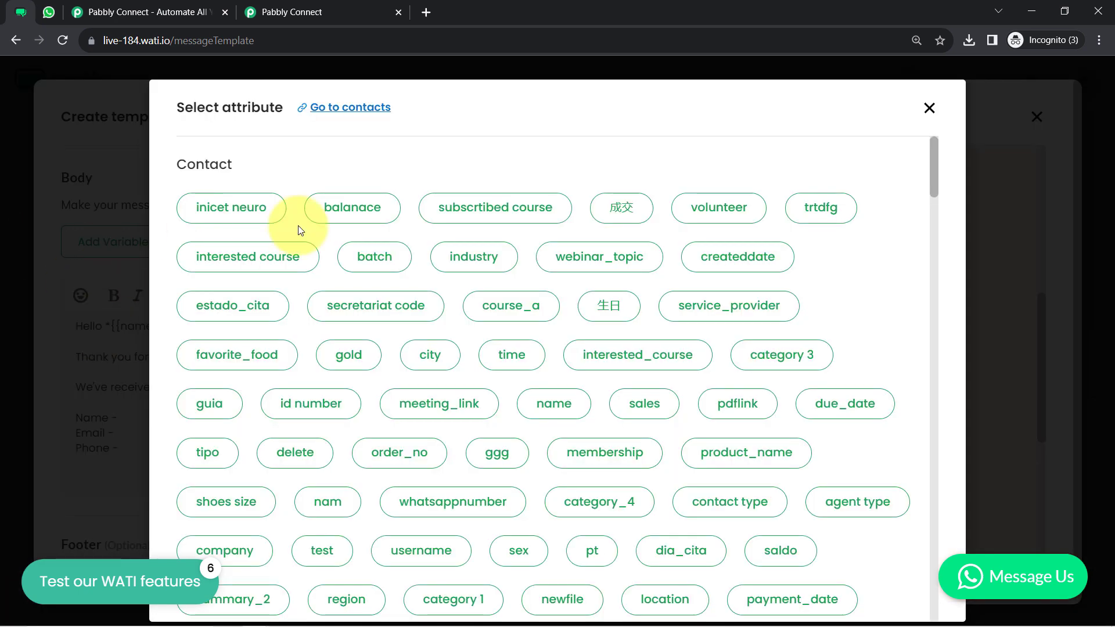
{"action": "key", "text": "ctrl+f"}
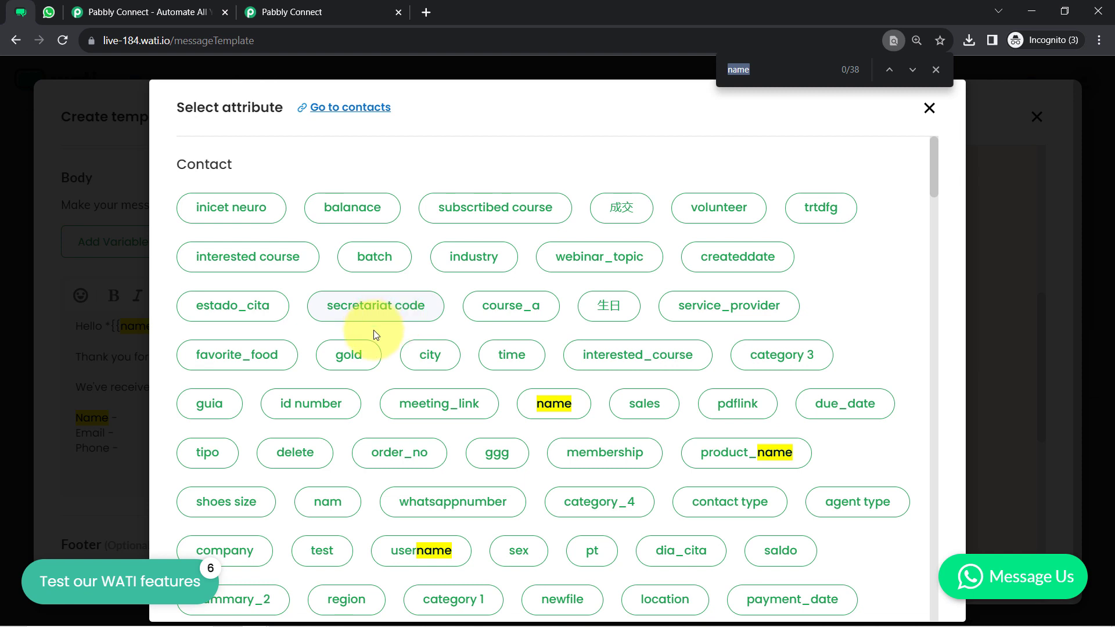
{"action": "left_click", "coordinate": [554, 405]}
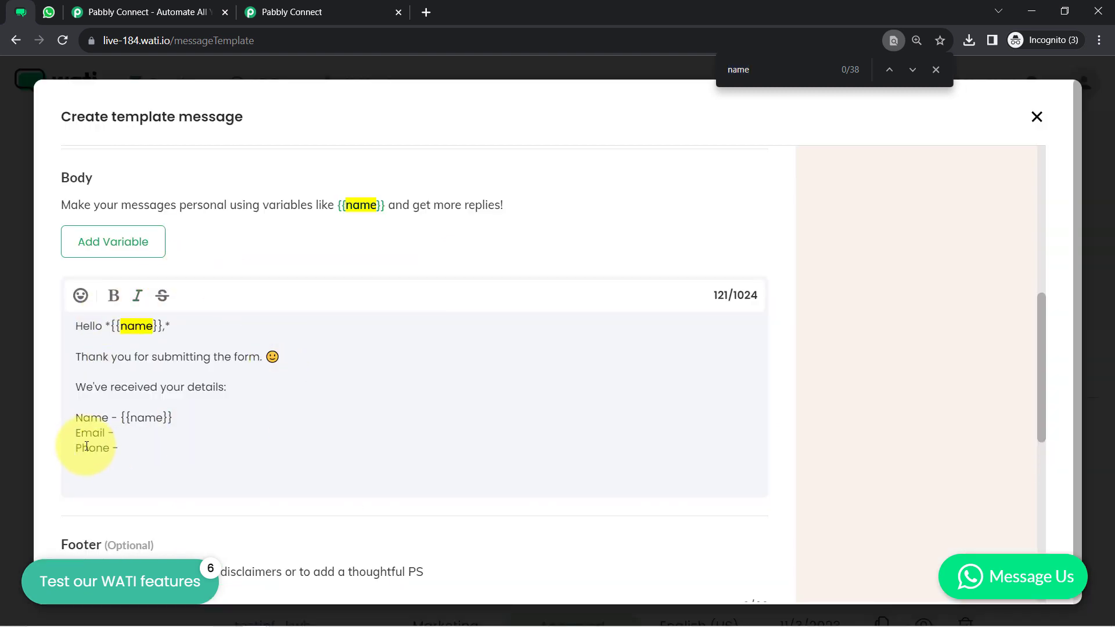
{"action": "left_click", "coordinate": [128, 434]}
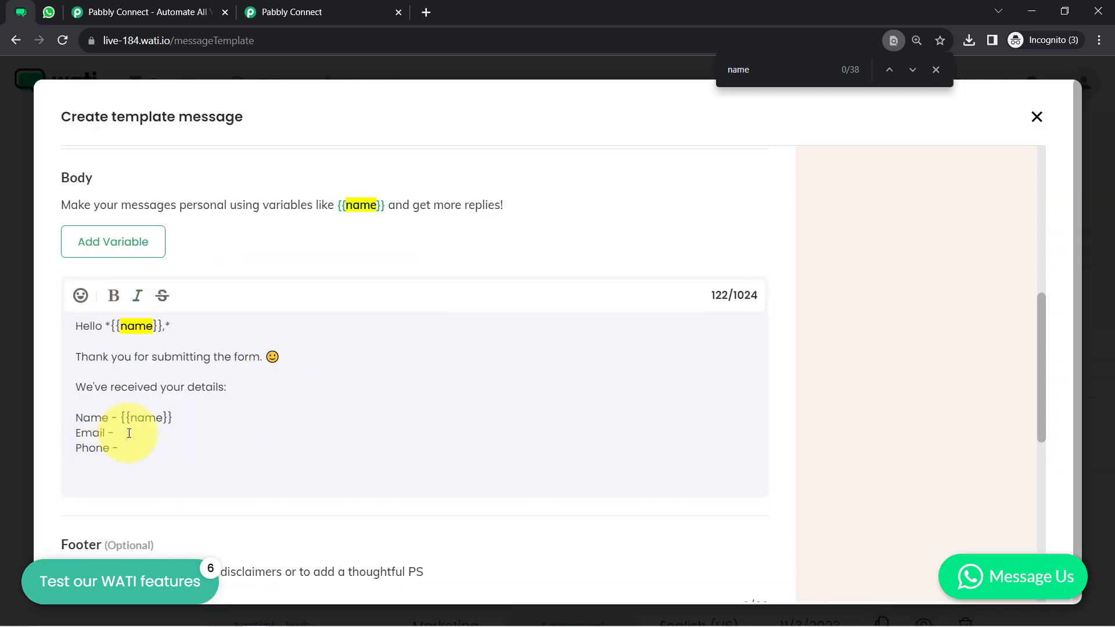
{"action": "type", "text": "{{"}
{"action": "type", "text": "email"}
{"action": "type", "text": "}}"}
{"action": "type", "text": "{{}}"}
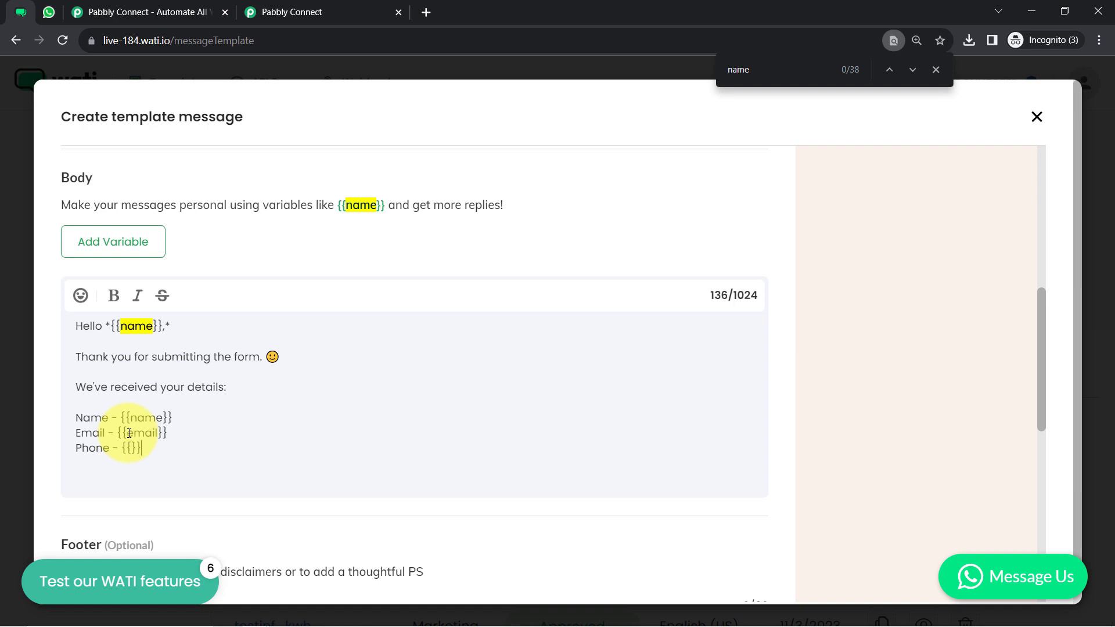
{"action": "type", "text": "phone"}
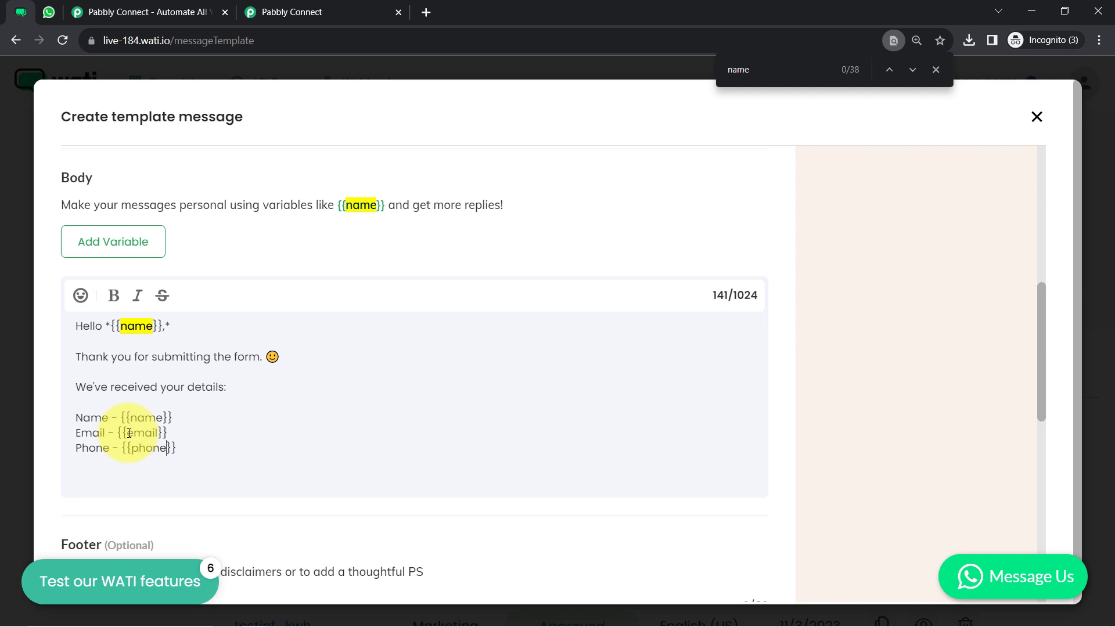
{"action": "key", "text": "Return"}
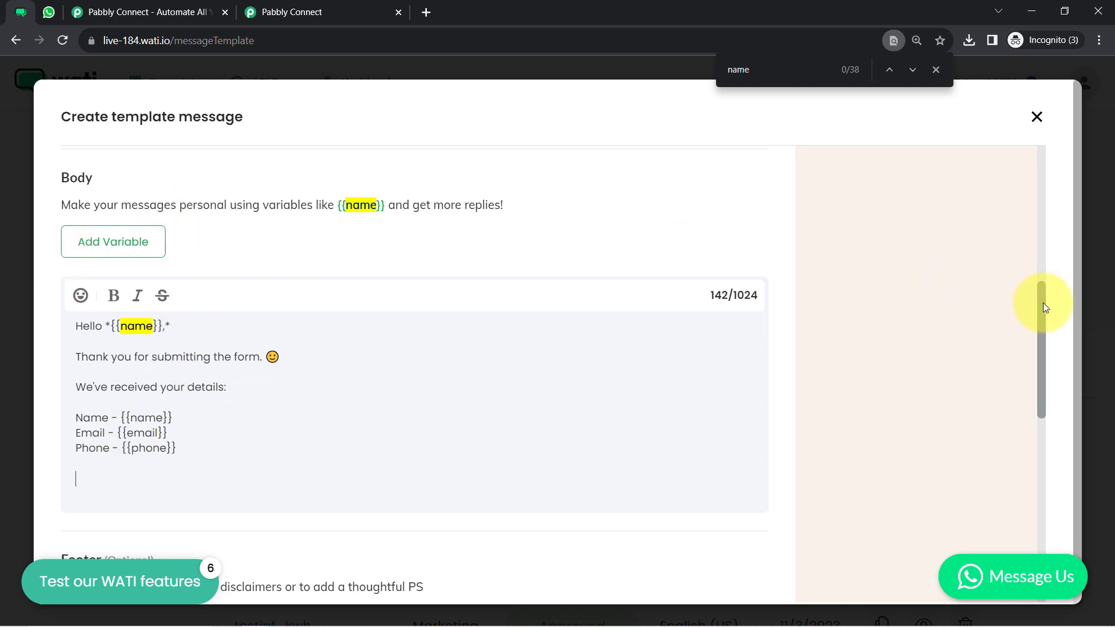
{"action": "scroll", "coordinate": [1043, 337], "scroll_direction": "down", "scroll_amount": 1}
End the body with 'Regards,' and 'ABC Team' on the next line
{"action": "scroll", "coordinate": [632, 285], "scroll_direction": "down", "scroll_amount": 2}
{"action": "type", "text": "Tha"}
{"action": "type", "text": "Rega"}
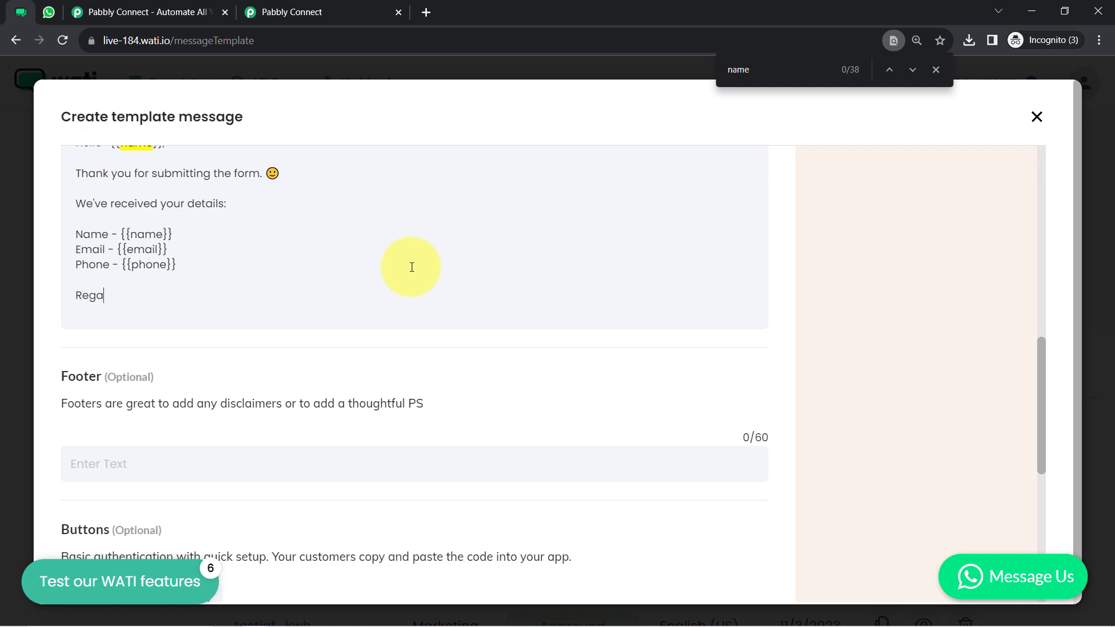
{"action": "type", "text": "rds,"}
{"action": "key", "text": "Return"}
{"action": "type", "text": "ABC Team"}
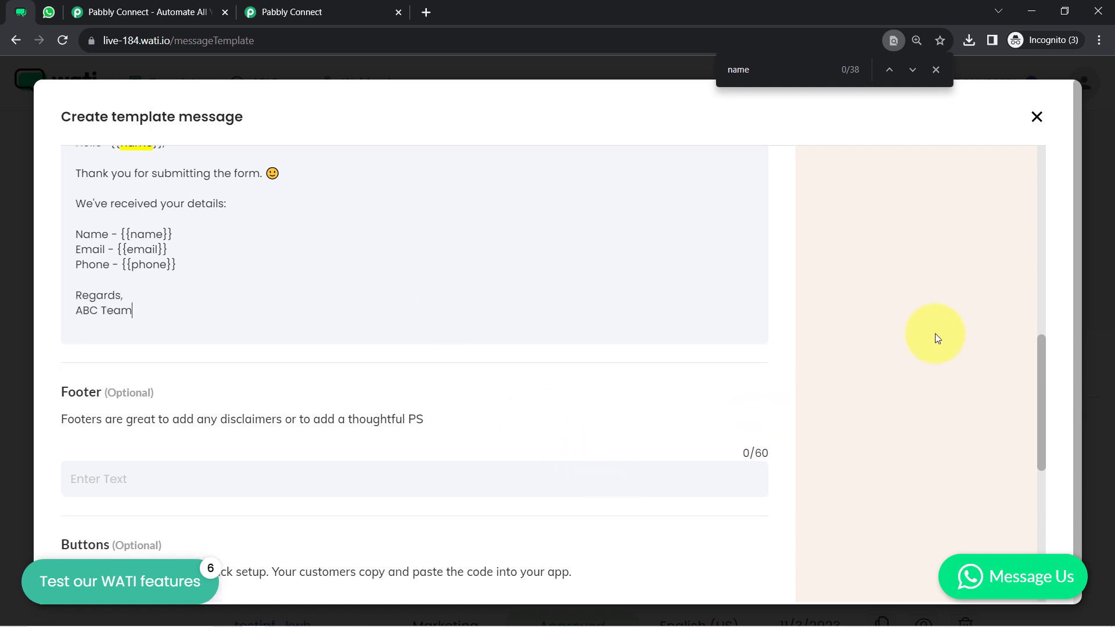
{"action": "left_click_drag", "start_coordinate": [1033, 347], "coordinate": [850, 401]}
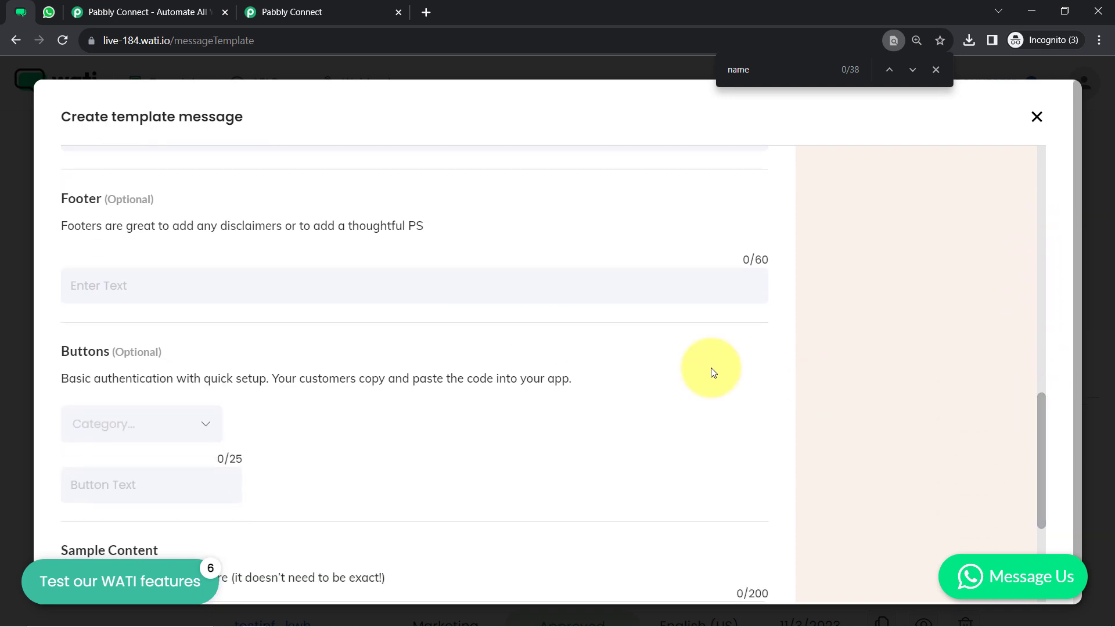
Paste the unsubscribe notice into the footer, correct 'unsubscribe' and append '!'
{"action": "left_click_drag", "start_coordinate": [151, 225], "coordinate": [274, 225]}
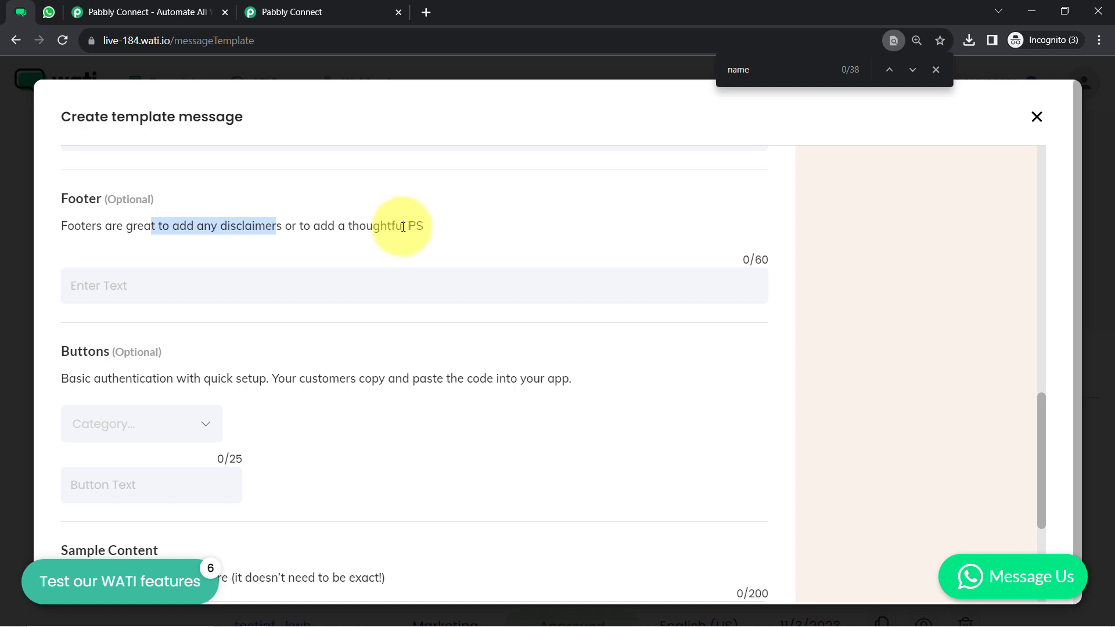
{"action": "left_click", "coordinate": [130, 281]}
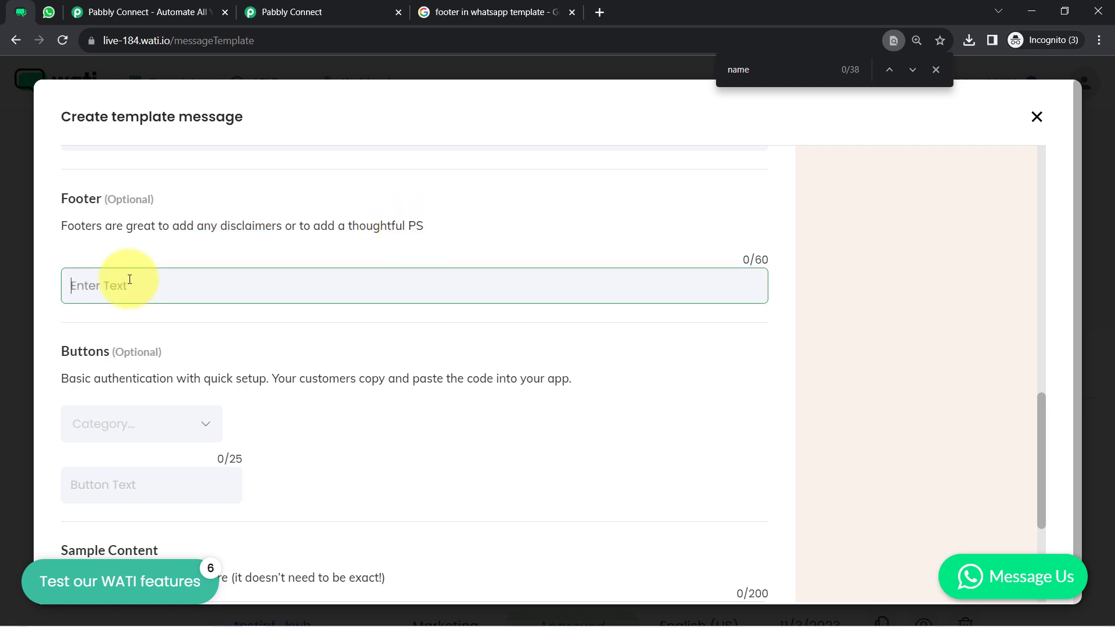
{"action": "type", "text": "Enter \"unsusbcribe\" to stop receiving the message"}
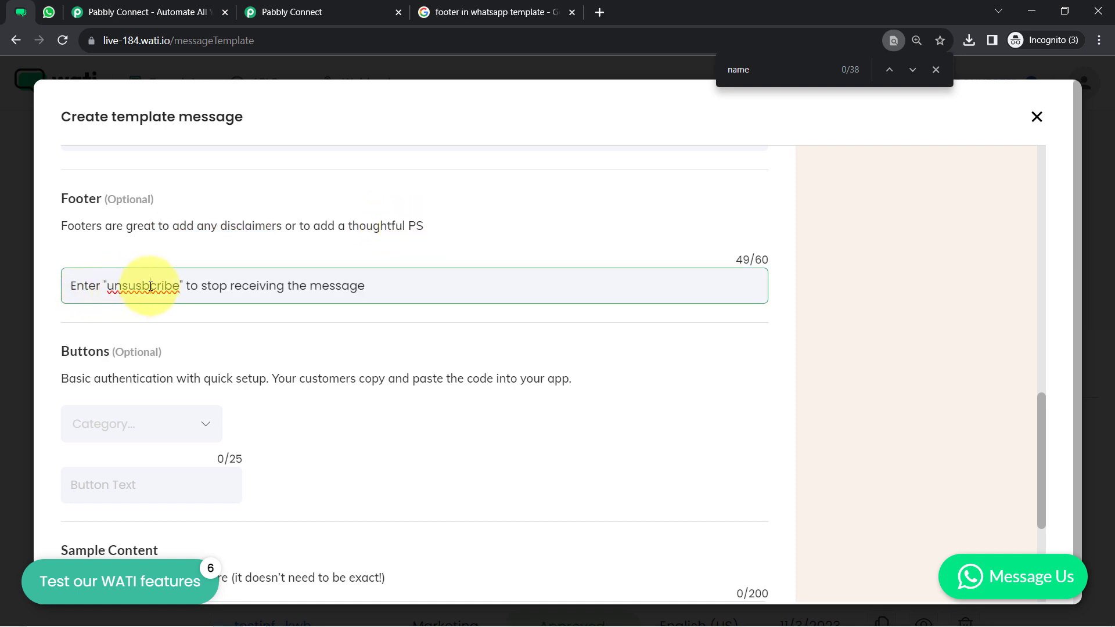
{"action": "right_click", "coordinate": [150, 286]}
{"action": "left_click", "coordinate": [174, 292]}
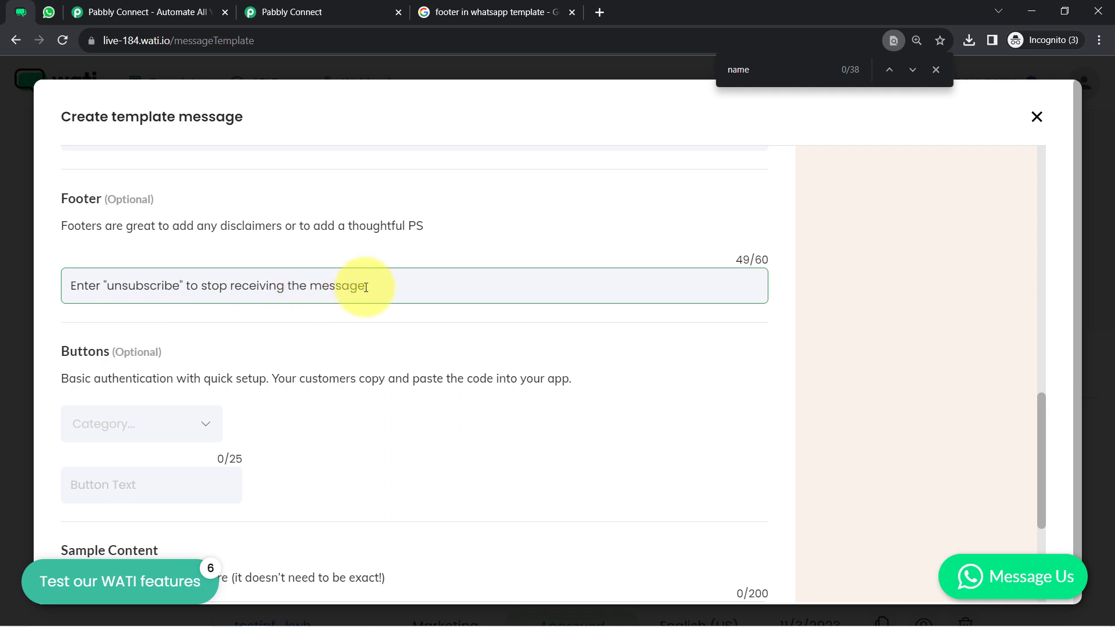
{"action": "type", "text": "!"}
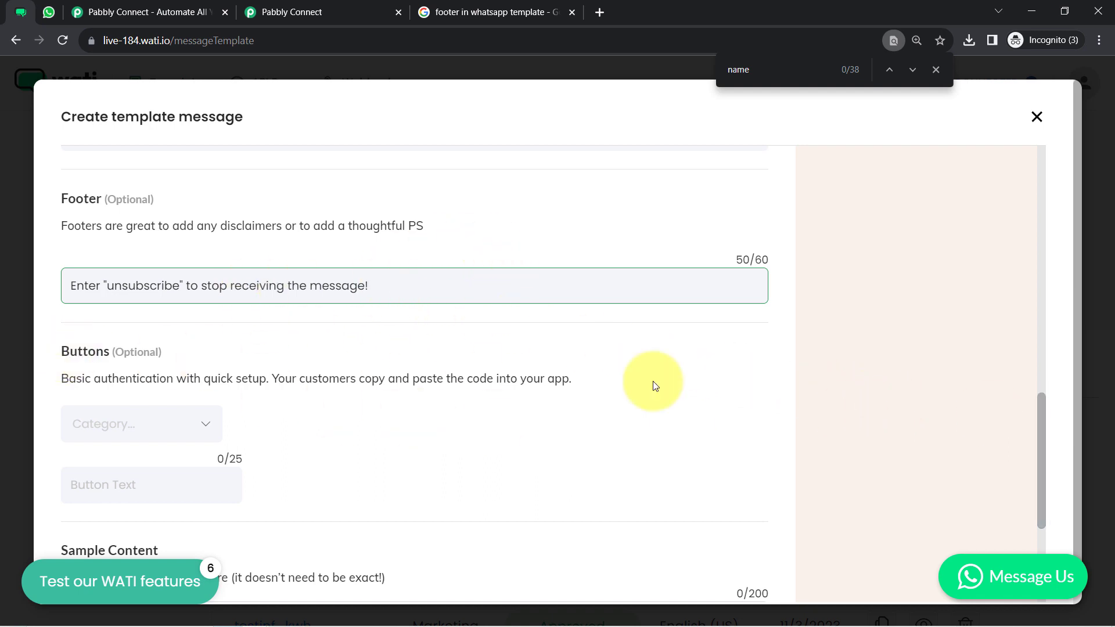
{"action": "left_click_drag", "start_coordinate": [1040, 423], "coordinate": [1037, 447]}
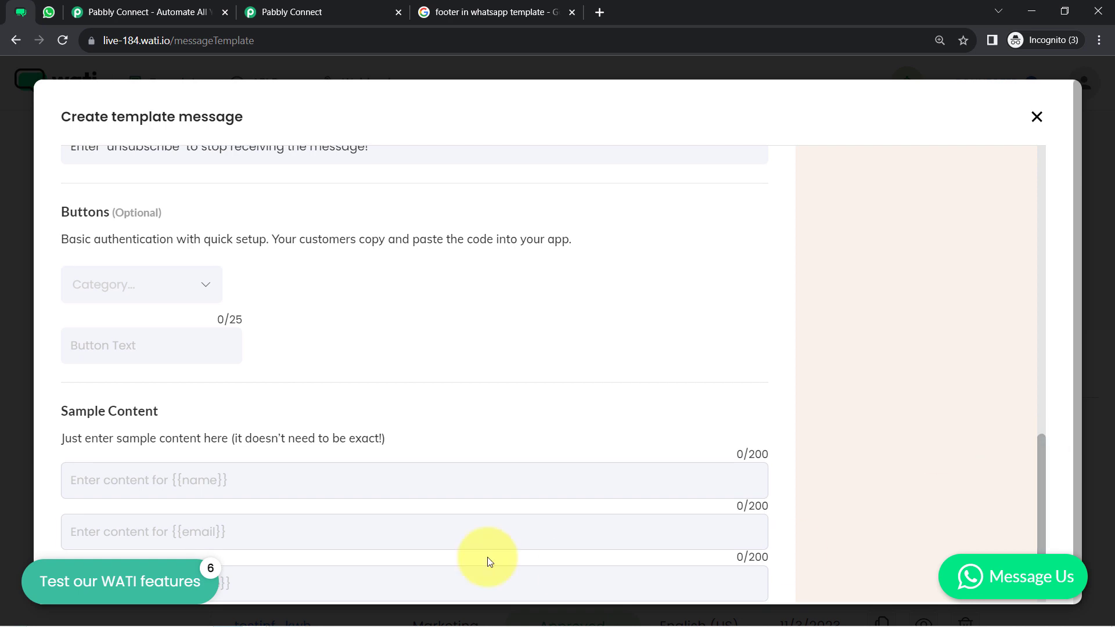
{"action": "left_click", "coordinate": [178, 291]}
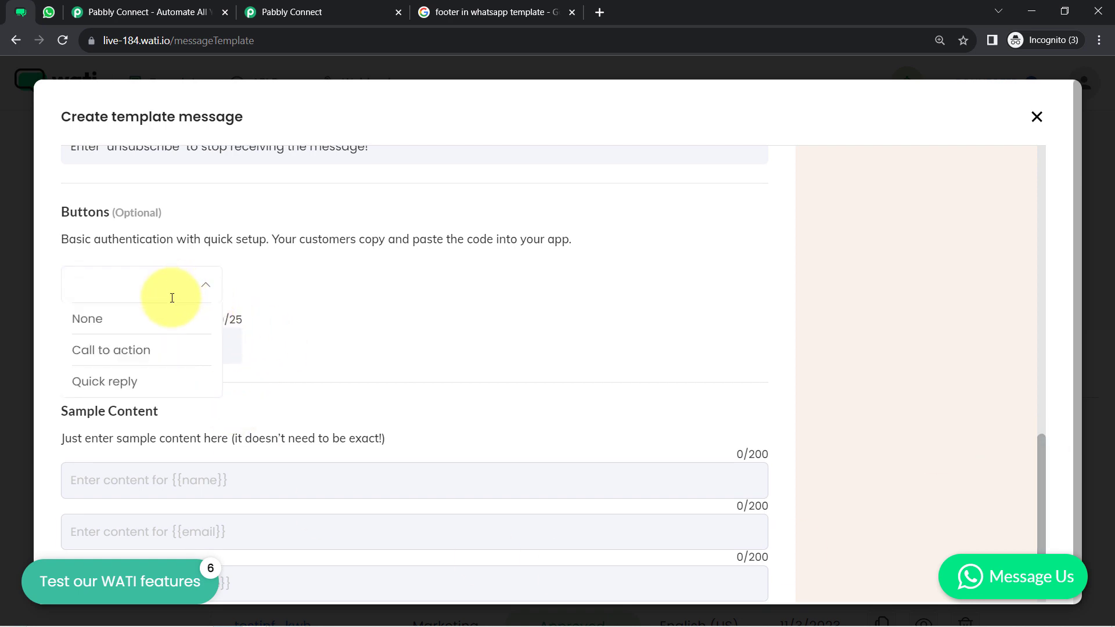
{"action": "left_click", "coordinate": [129, 385]}
{"action": "left_click", "coordinate": [110, 284]}
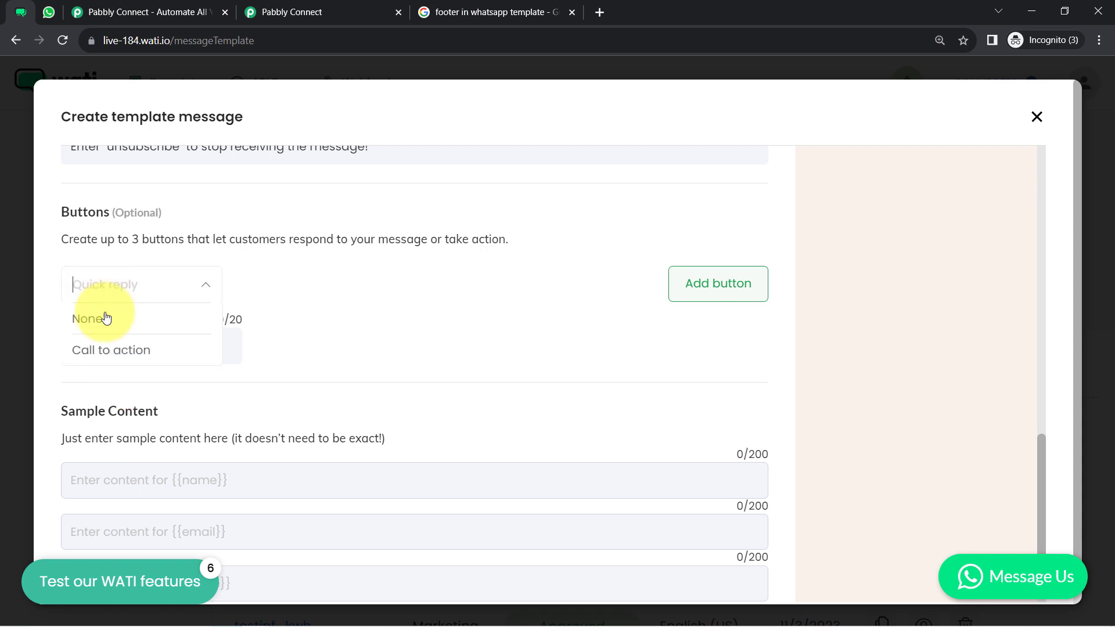
{"action": "left_click", "coordinate": [97, 356]}
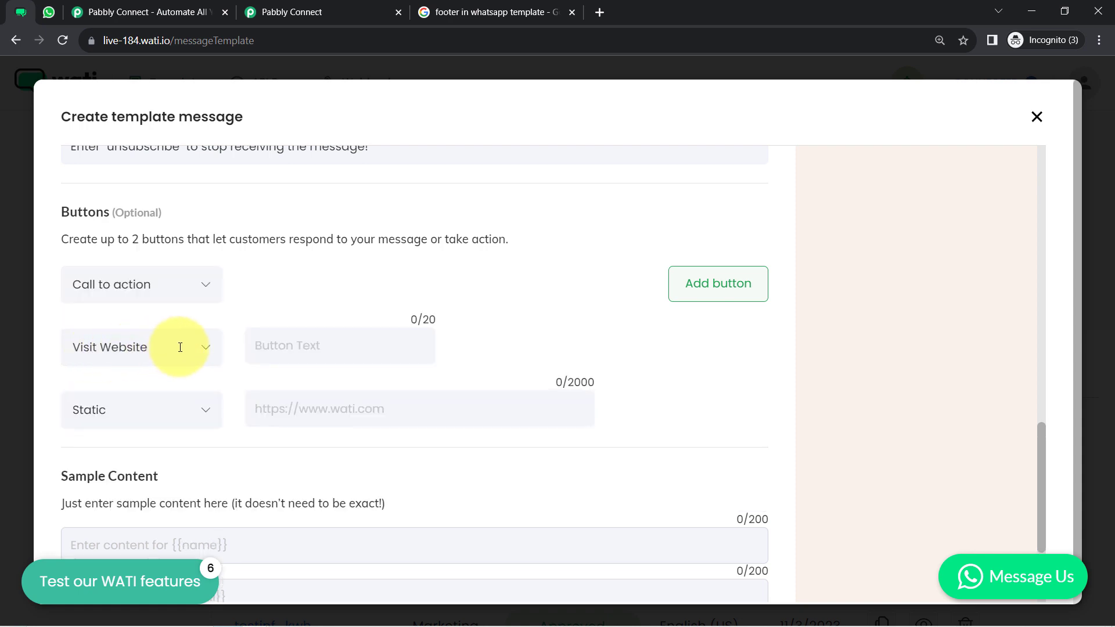
{"action": "left_click", "coordinate": [201, 349]}
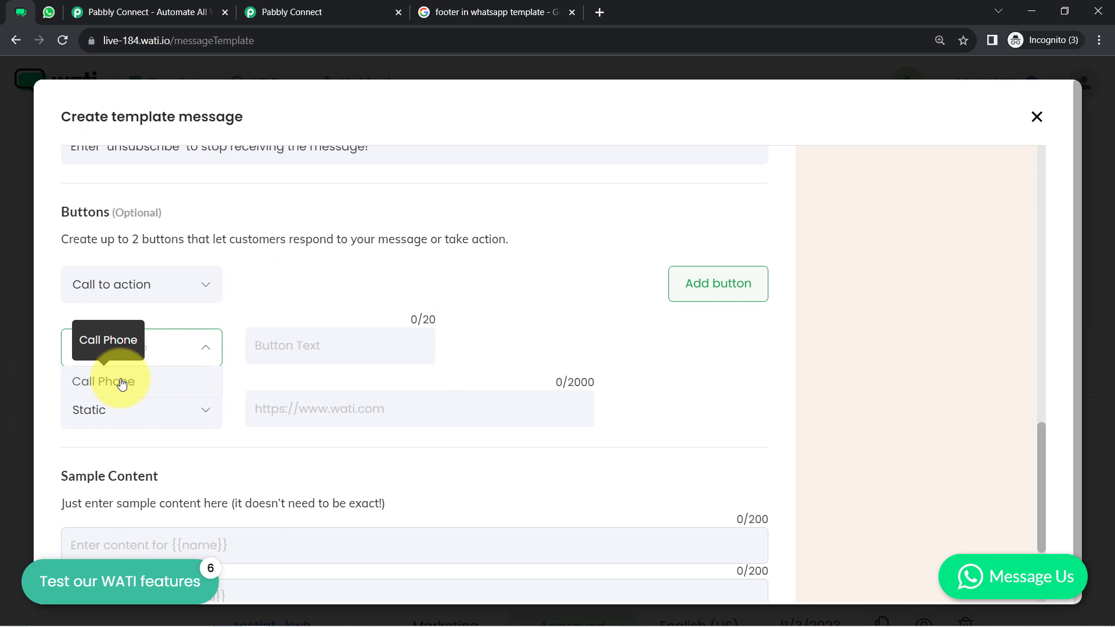
{"action": "left_click", "coordinate": [172, 320]}
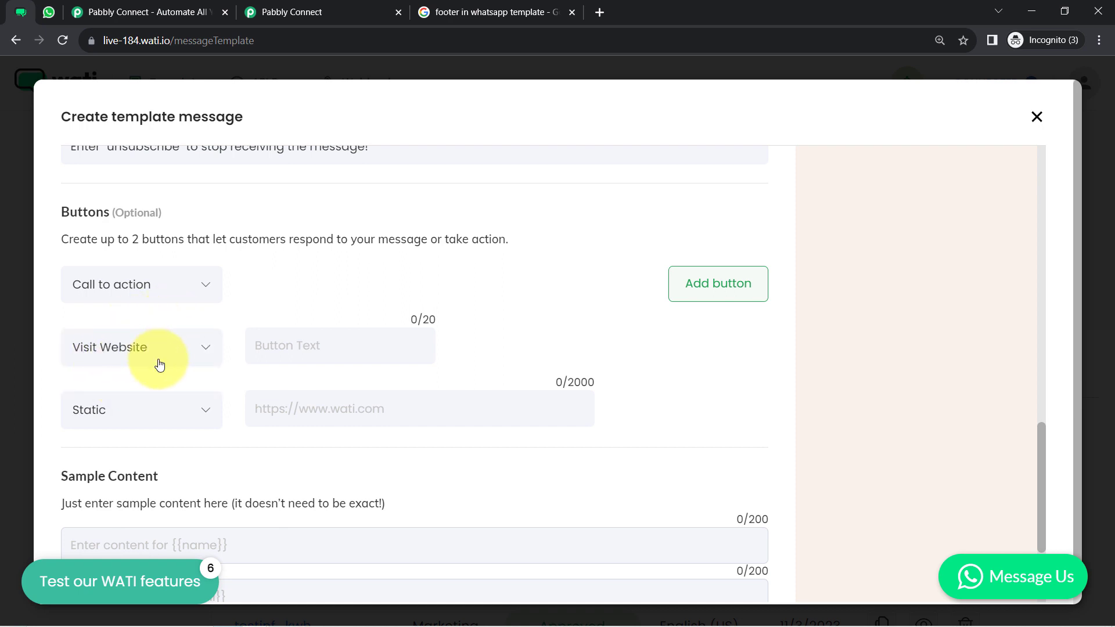
{"action": "left_click", "coordinate": [270, 358]}
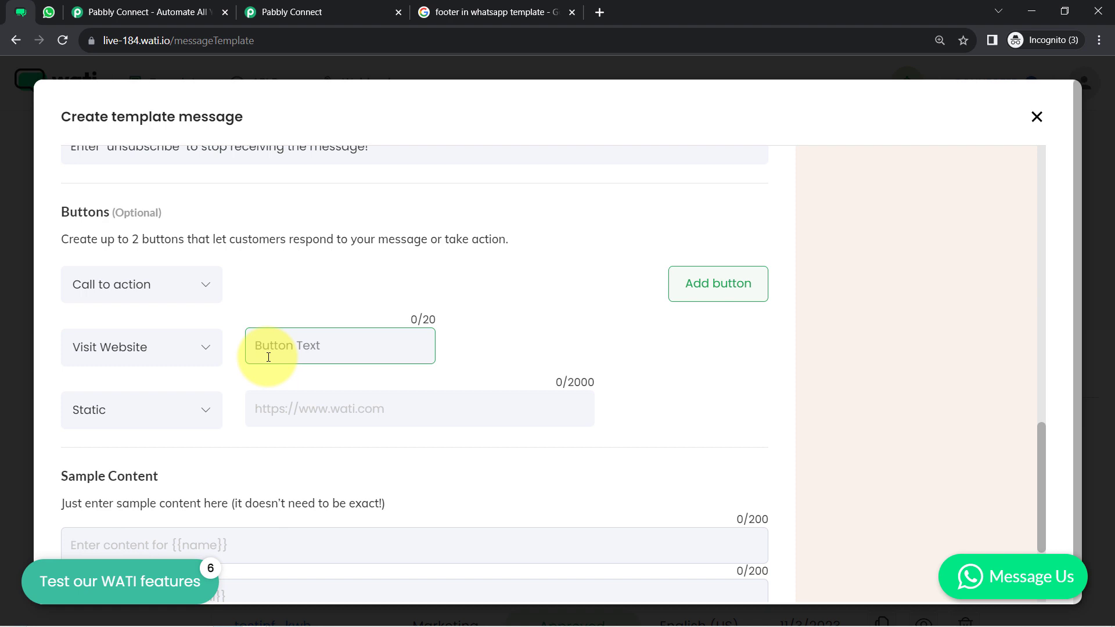
{"action": "type", "text": "Visit Now"}
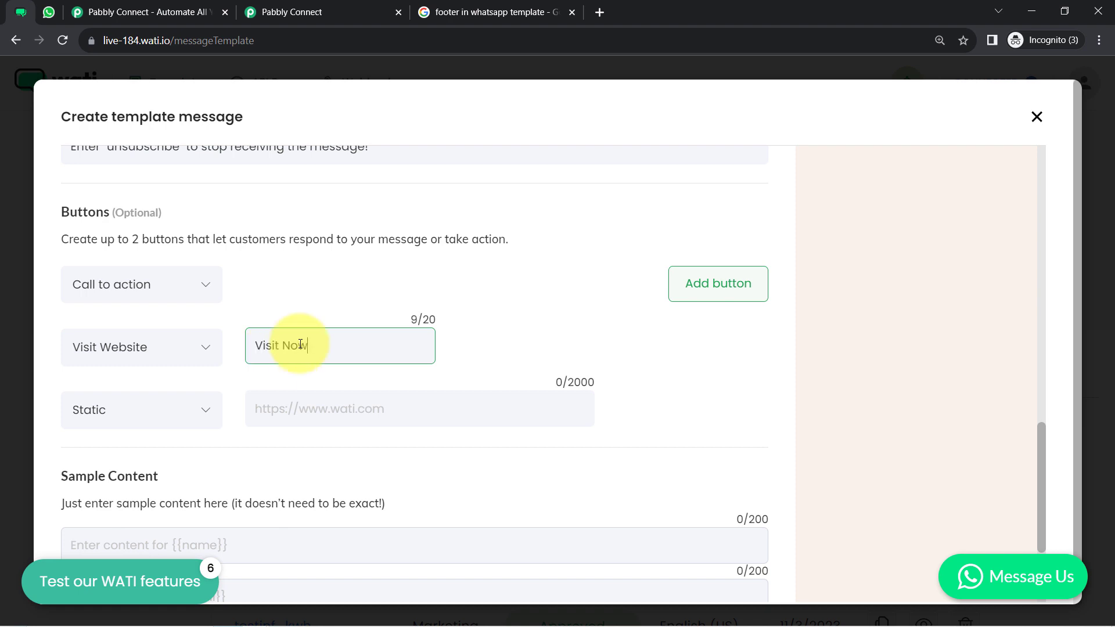
{"action": "left_click", "coordinate": [289, 406]}
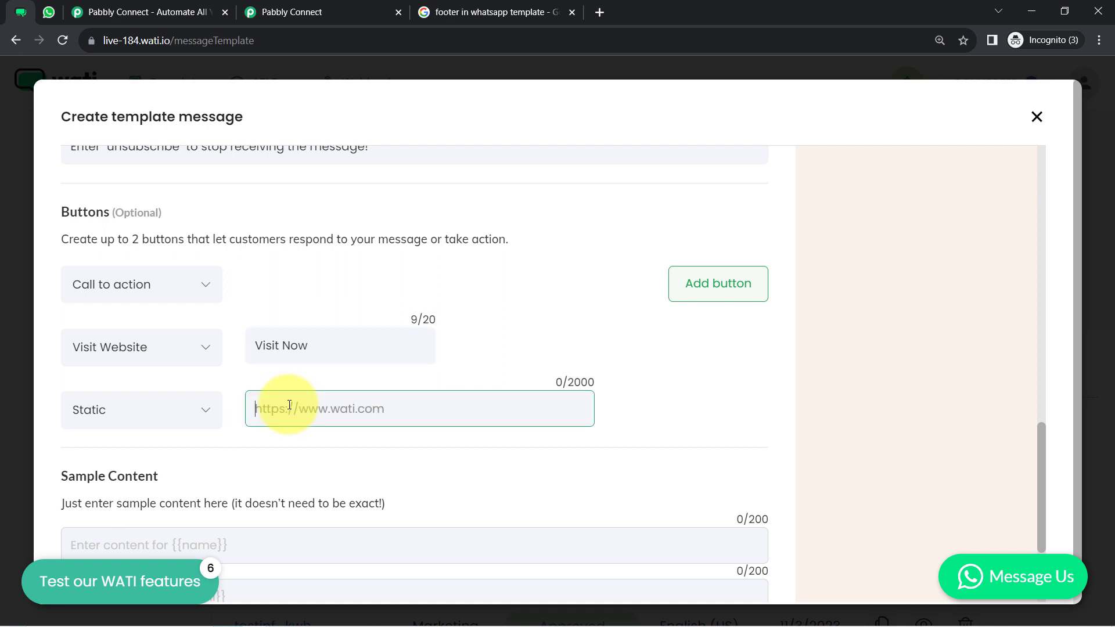
{"action": "type", "text": "htt"}
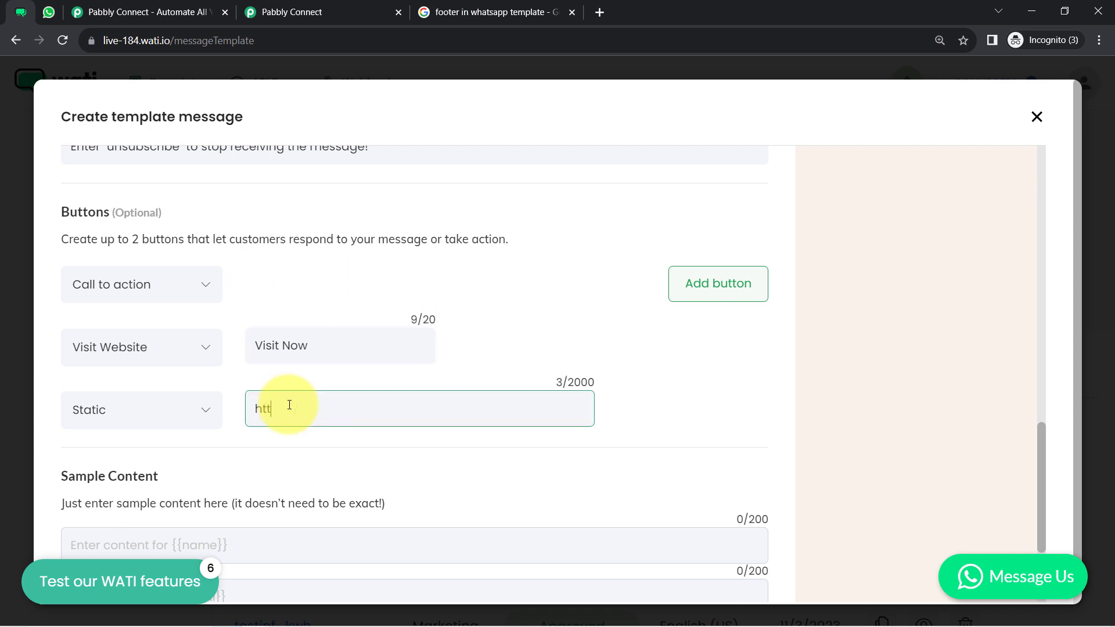
{"action": "type", "text": "ps://www.abc.com"}
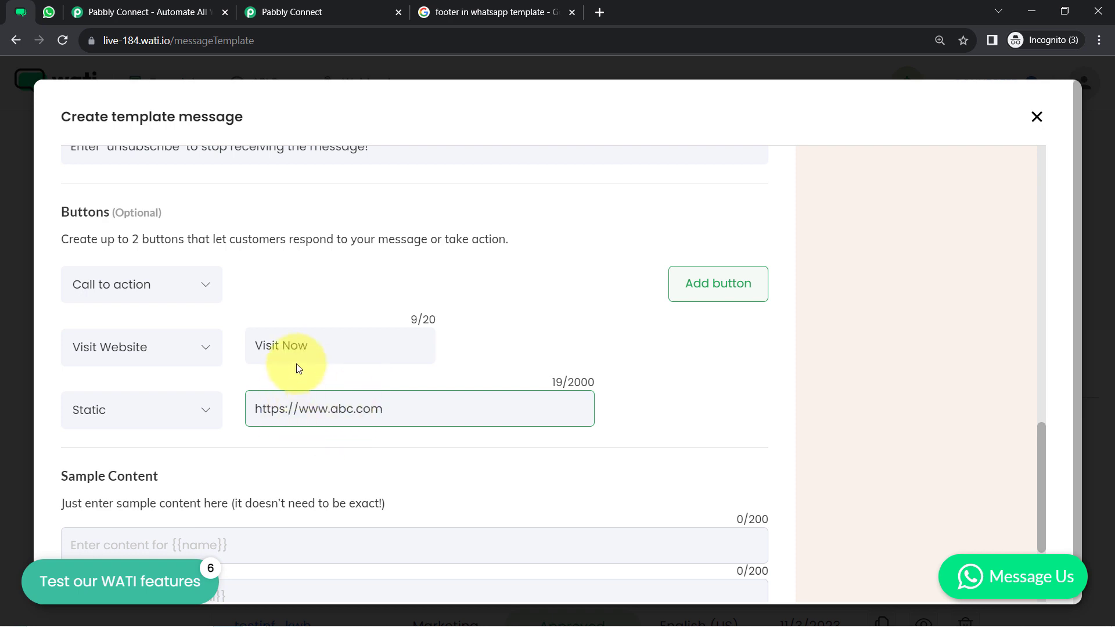
{"action": "left_click_drag", "start_coordinate": [276, 347], "coordinate": [314, 354]}
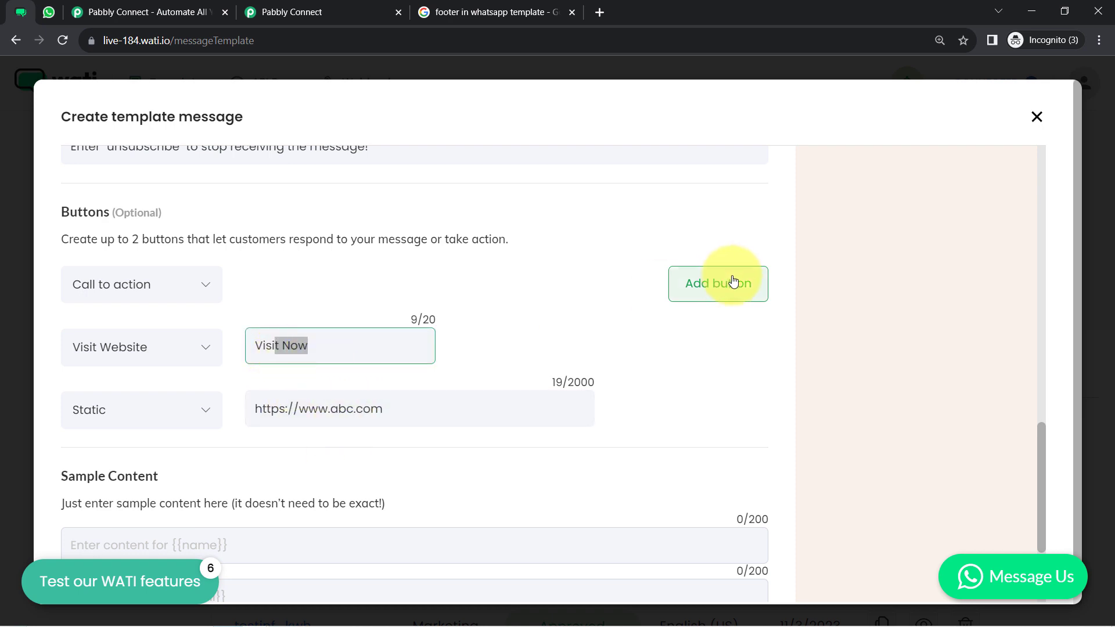
Add a second Call Phone button labelled 'Call Now' with the business phone number
{"action": "left_click", "coordinate": [723, 292]}
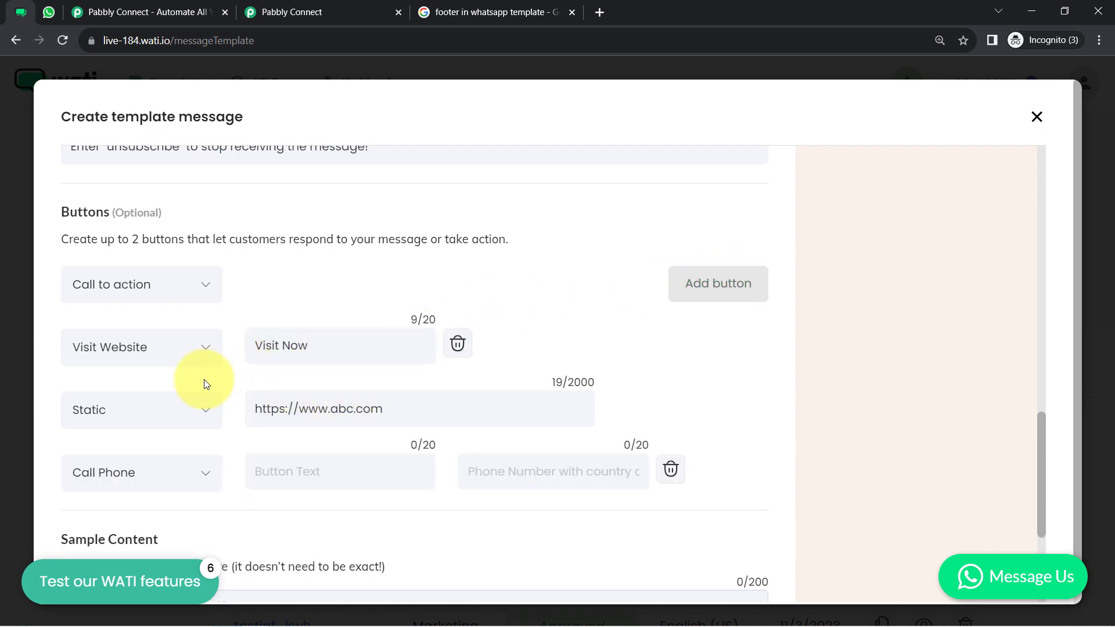
{"action": "left_click", "coordinate": [147, 470]}
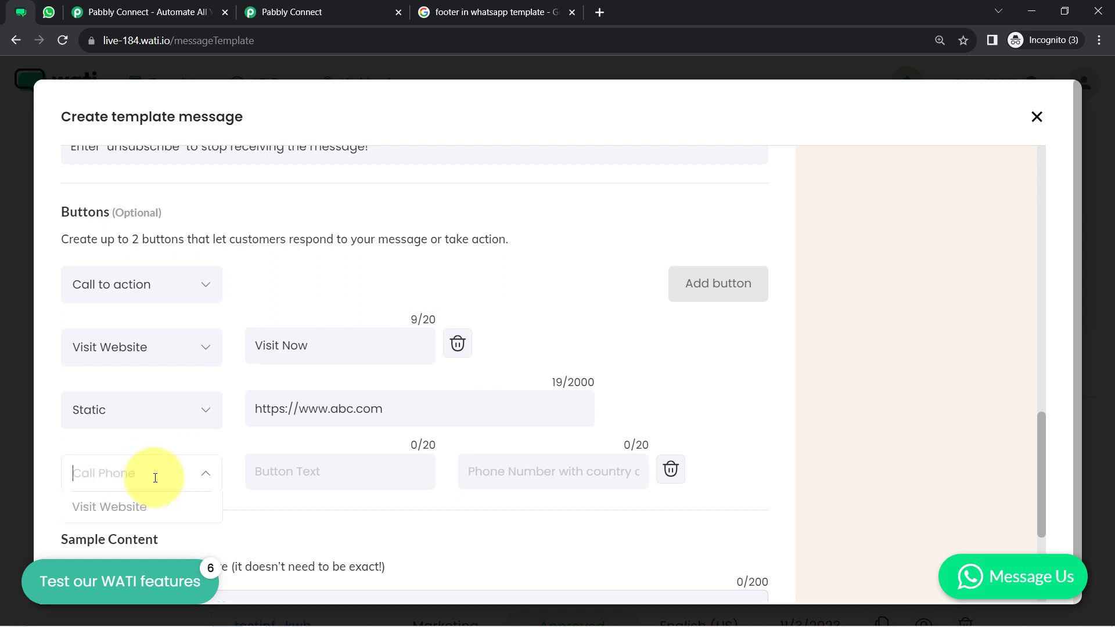
{"action": "left_click", "coordinate": [316, 467]}
{"action": "type", "text": "Call Now"}
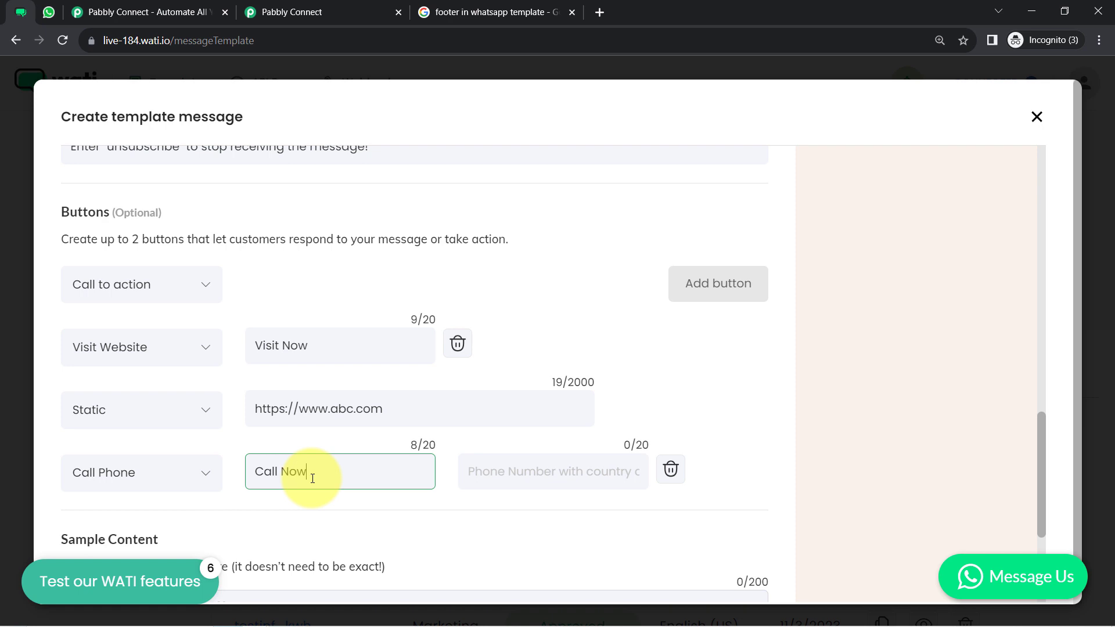
{"action": "left_click", "coordinate": [493, 474]}
{"action": "type", "text": "+9"}
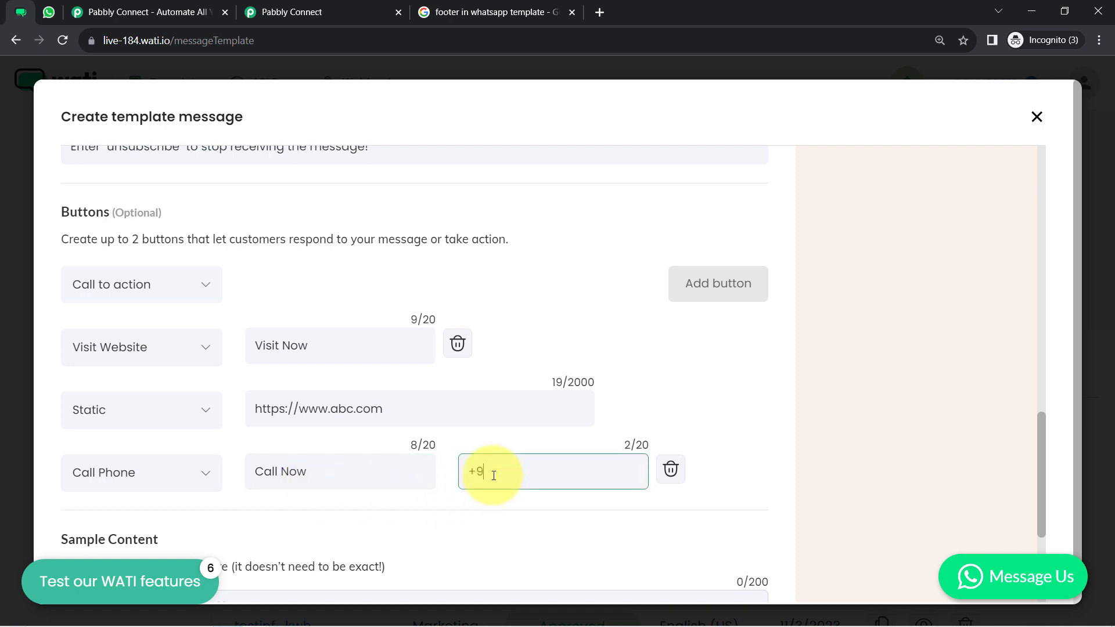
{"action": "type", "text": "1966666666"}
{"action": "left_click_drag", "start_coordinate": [1044, 451], "coordinate": [1042, 270]}
{"action": "scroll", "coordinate": [1041, 250], "scroll_direction": "up", "scroll_amount": 1}
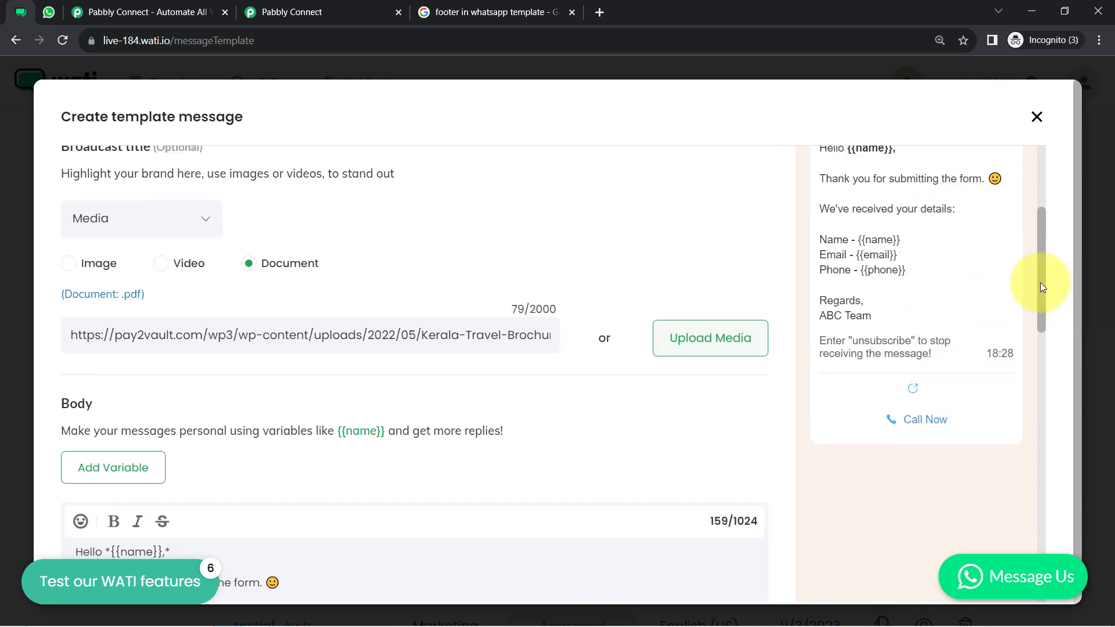
{"action": "scroll", "coordinate": [1042, 288], "scroll_direction": "up", "scroll_amount": 2}
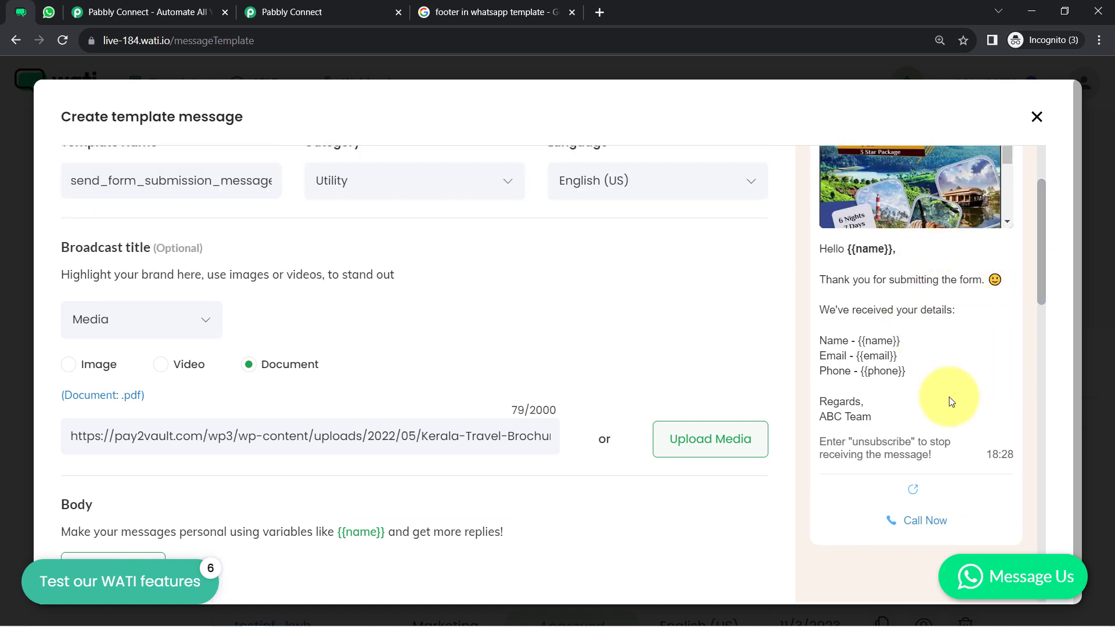
{"action": "left_click_drag", "start_coordinate": [845, 249], "coordinate": [896, 247]}
{"action": "left_click", "coordinate": [857, 342]}
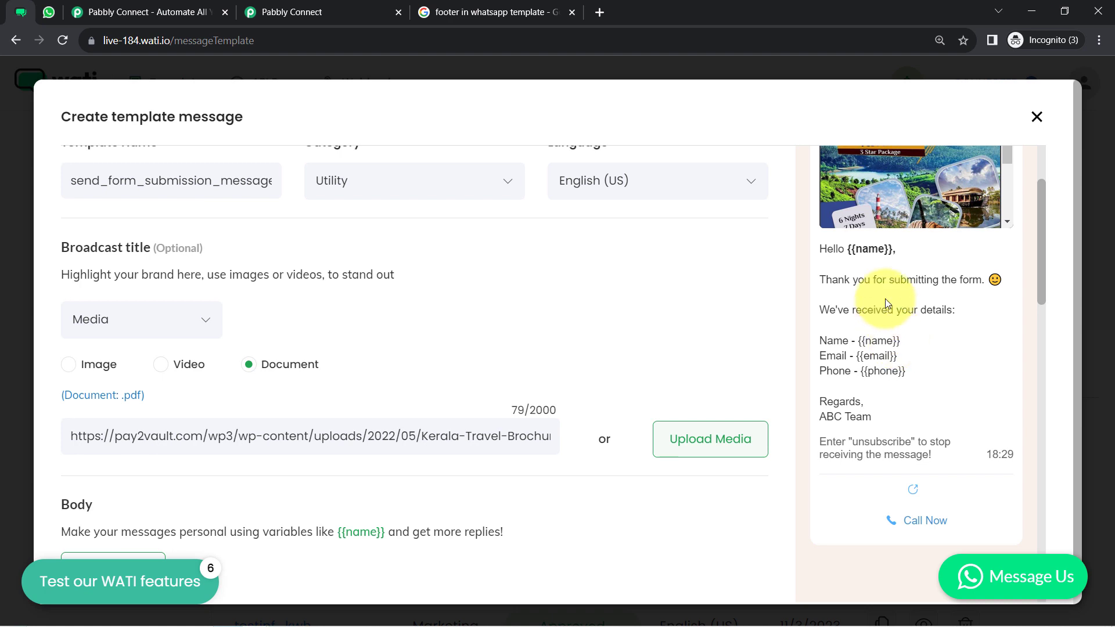
{"action": "left_click_drag", "start_coordinate": [848, 249], "coordinate": [902, 252]}
{"action": "left_click", "coordinate": [901, 252]}
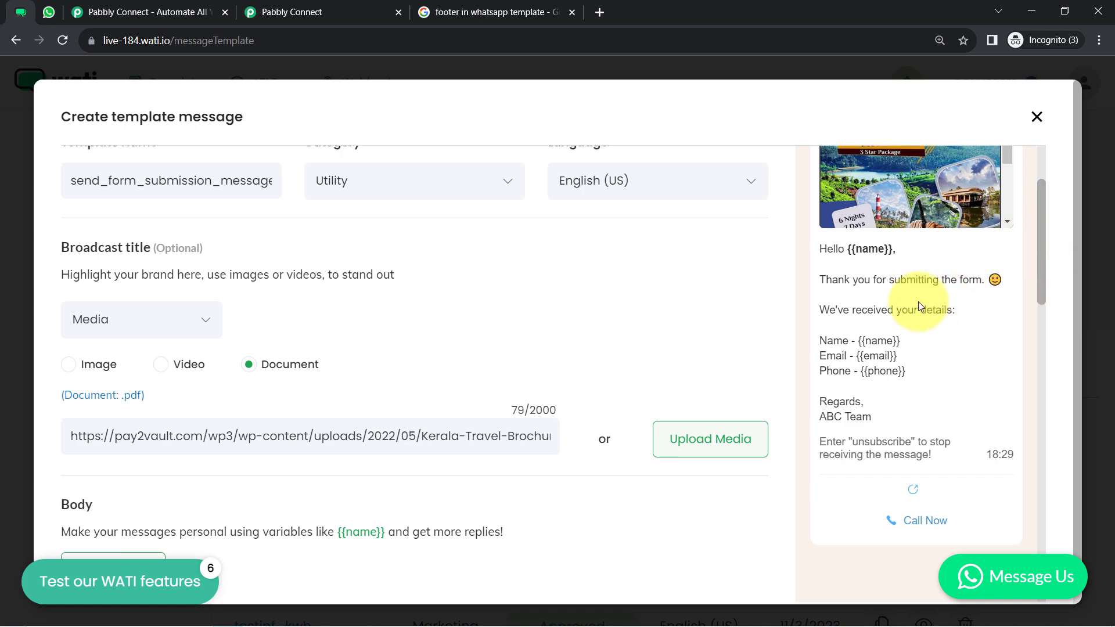
{"action": "left_click_drag", "start_coordinate": [1040, 243], "coordinate": [991, 502]}
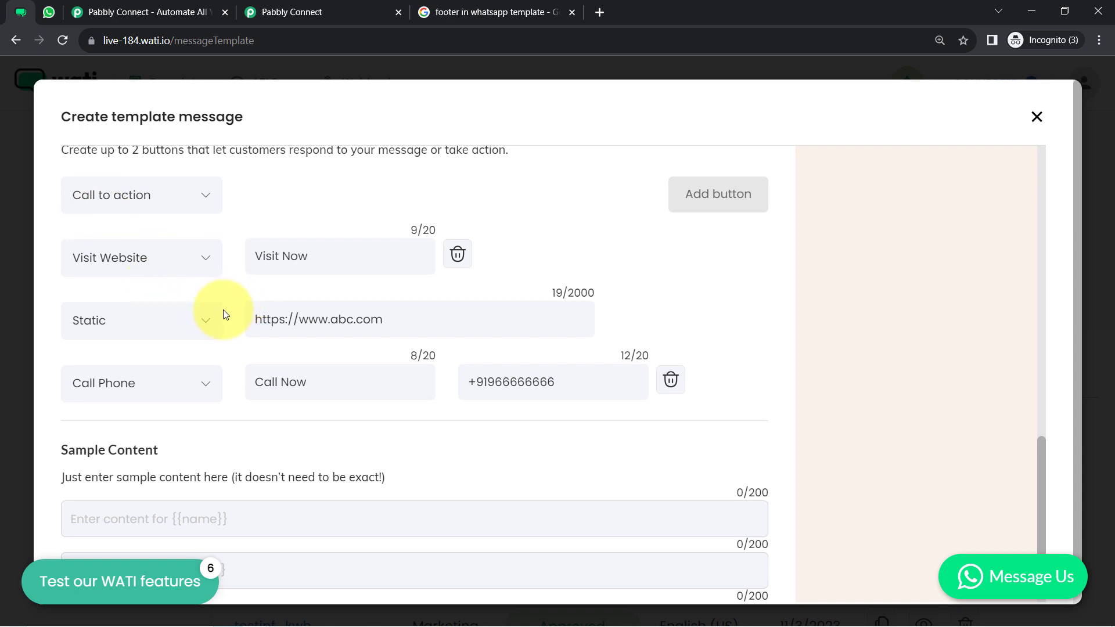
{"action": "left_click", "coordinate": [205, 324]}
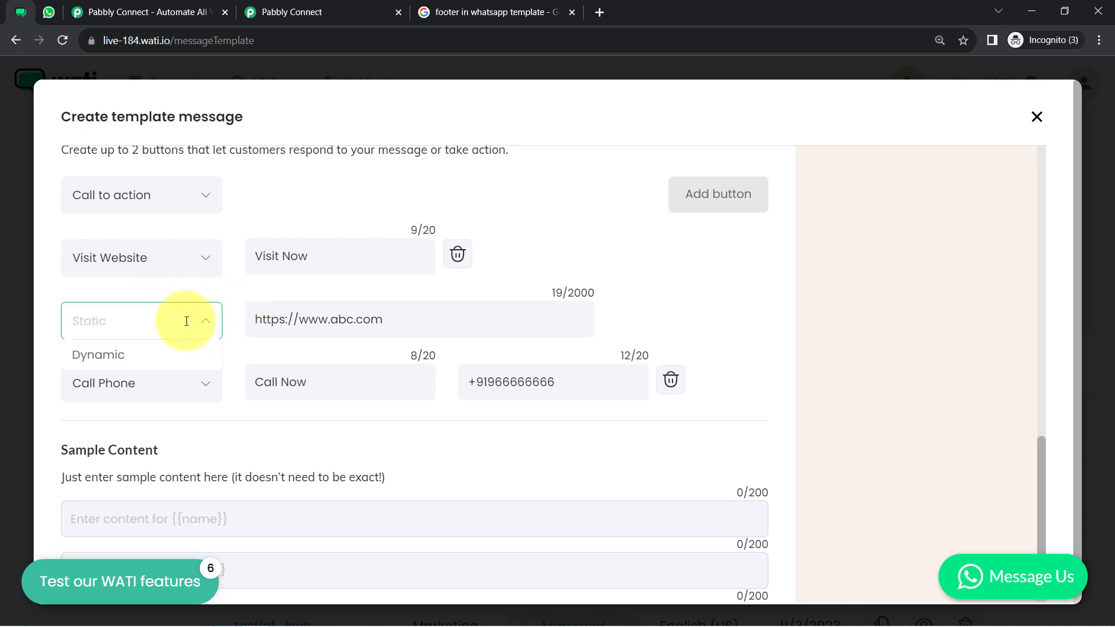
{"action": "left_click", "coordinate": [125, 351]}
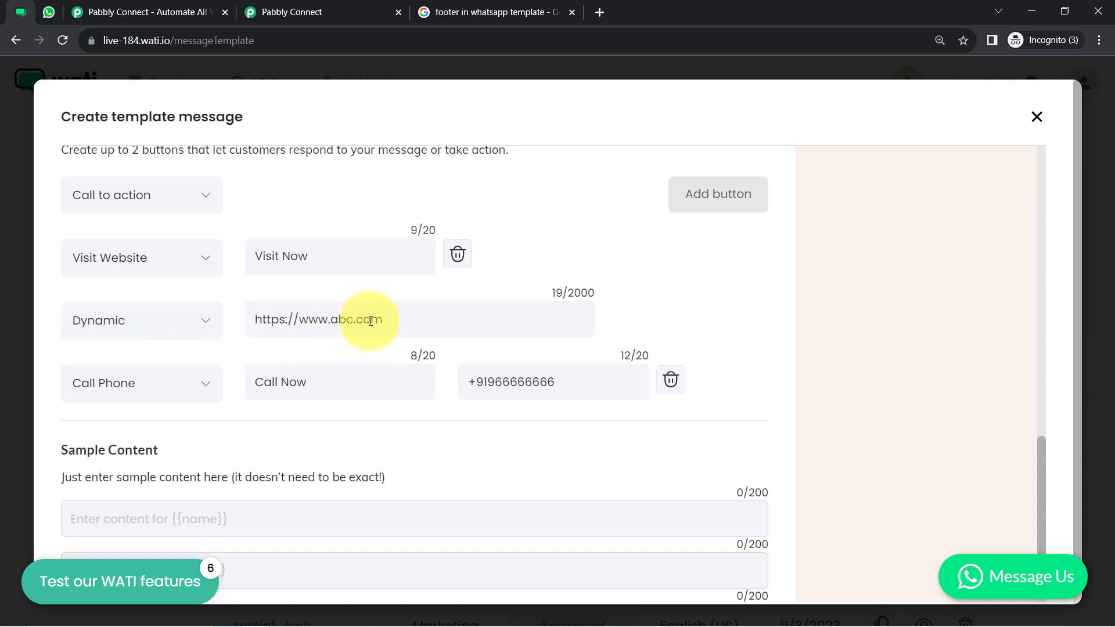
{"action": "left_click_drag", "start_coordinate": [375, 321], "coordinate": [249, 333]}
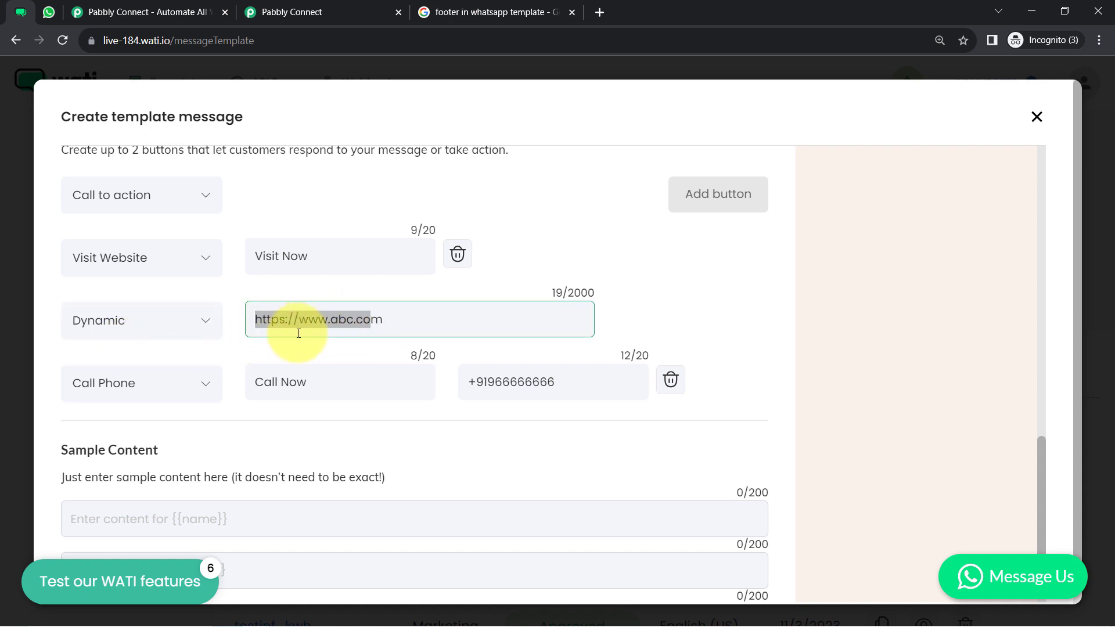
{"action": "left_click", "coordinate": [391, 313]}
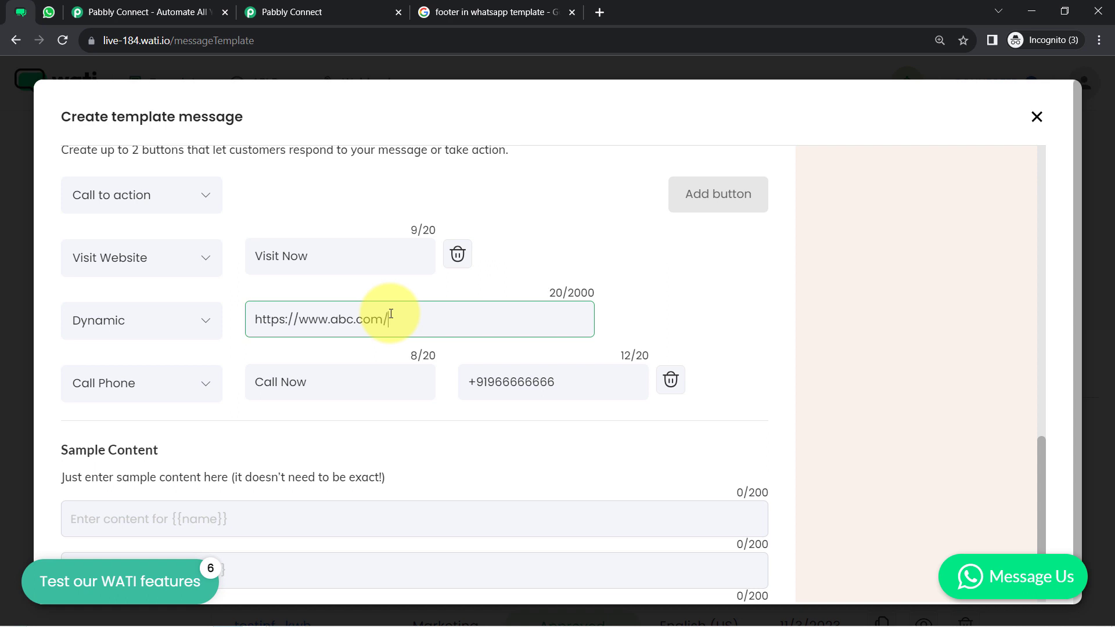
{"action": "triple_click", "coordinate": [391, 313]}
{"action": "key", "text": "ctrl+c"}
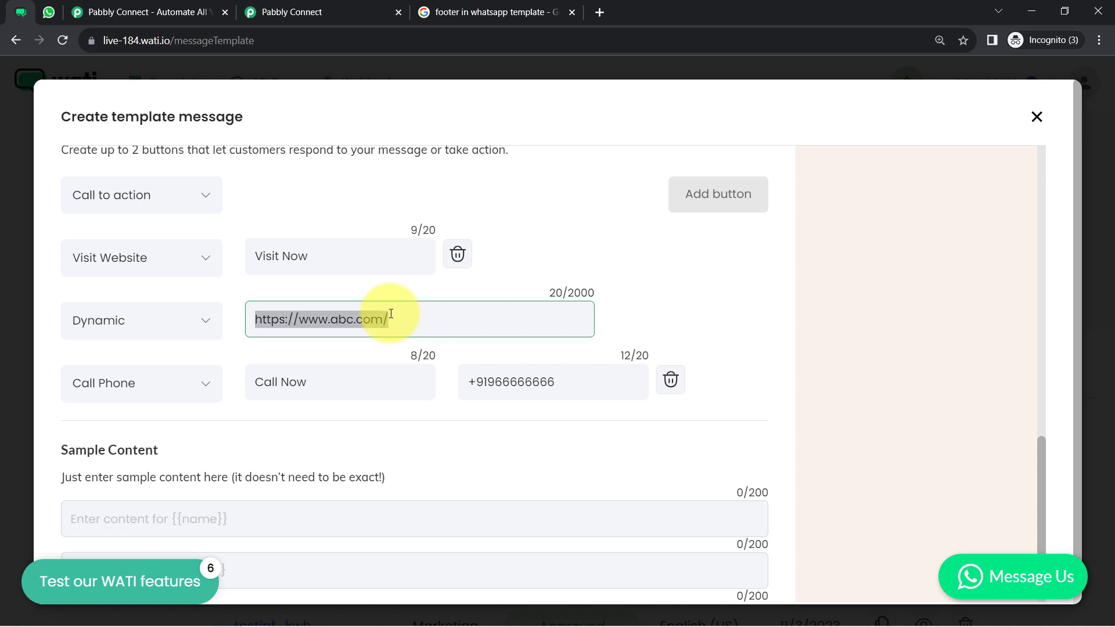
{"action": "key", "text": "BackSpace"}
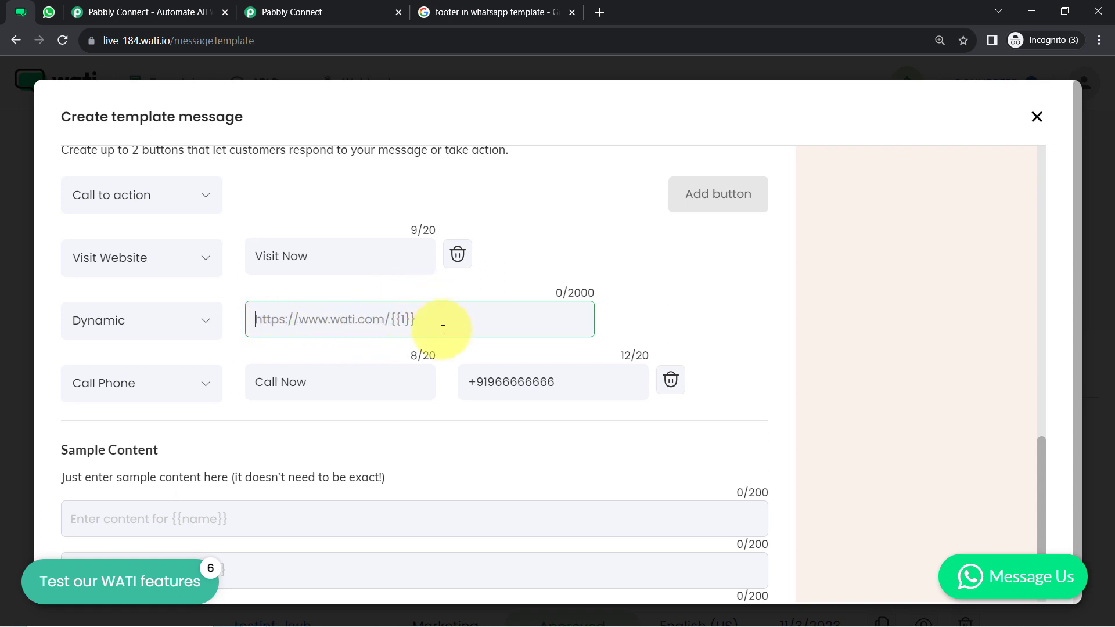
{"action": "key", "text": "ctrl+v"}
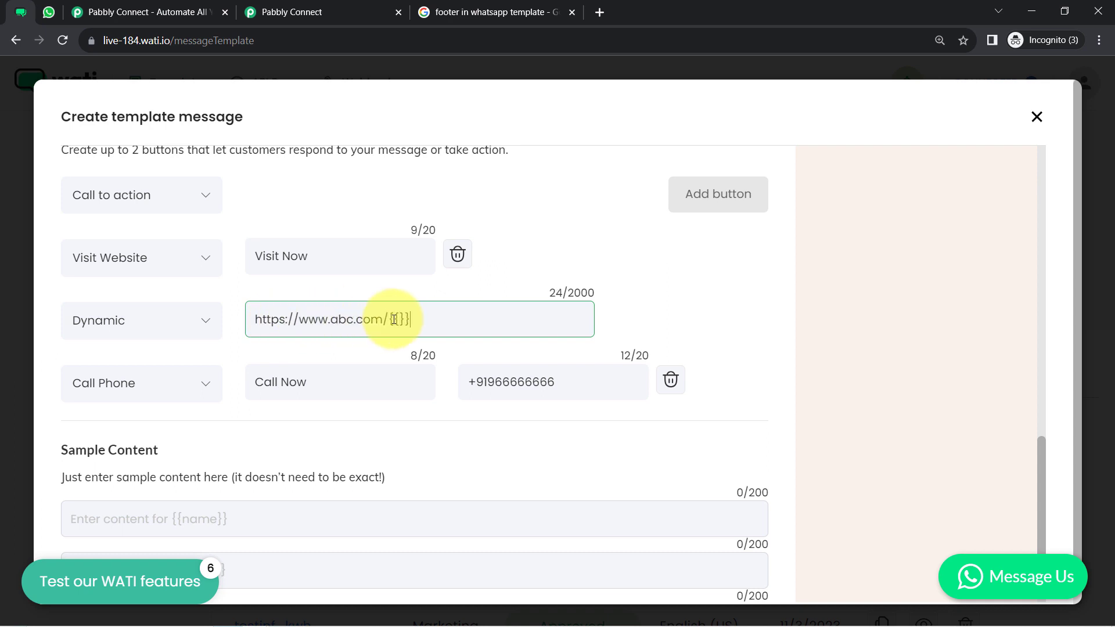
{"action": "type", "text": "1"}
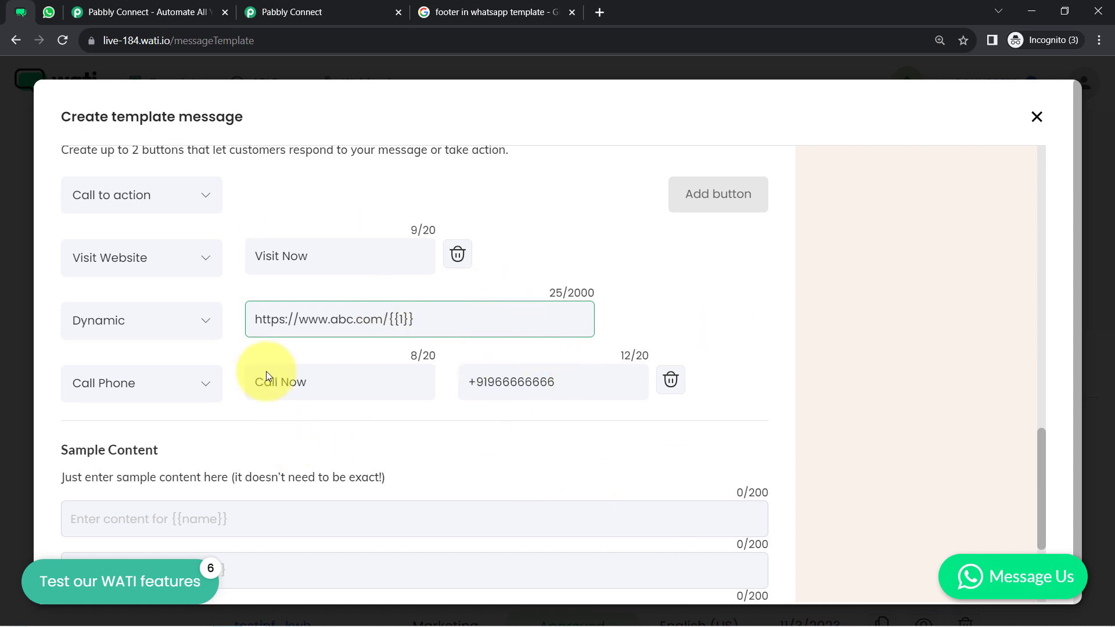
{"action": "left_click_drag", "start_coordinate": [414, 319], "coordinate": [295, 323]}
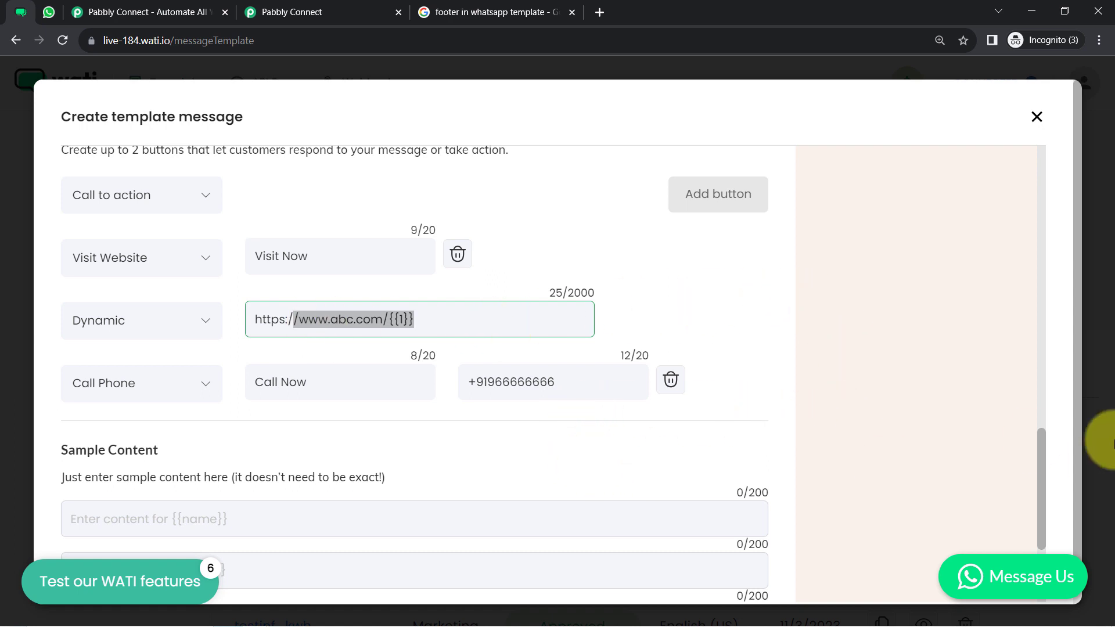
{"action": "left_click_drag", "start_coordinate": [1042, 450], "coordinate": [1023, 513]}
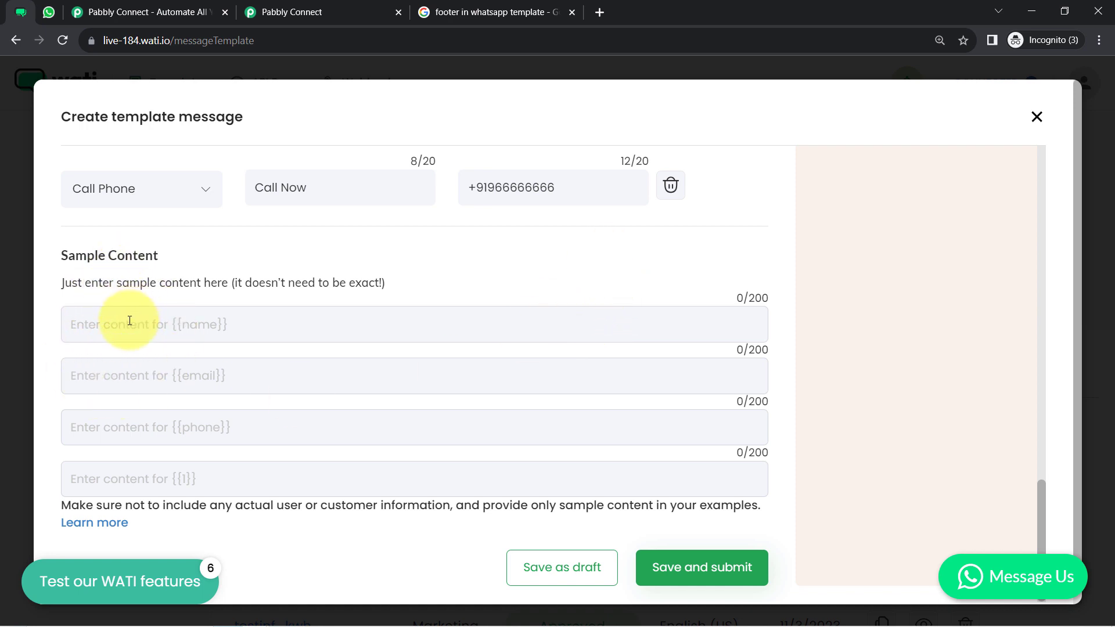
Enter sample name, e-mail and phone values, and best-email-marketing-software for {{1}}
{"action": "left_click_drag", "start_coordinate": [70, 283], "coordinate": [284, 283]}
{"action": "left_click_drag", "start_coordinate": [141, 505], "coordinate": [730, 506]}
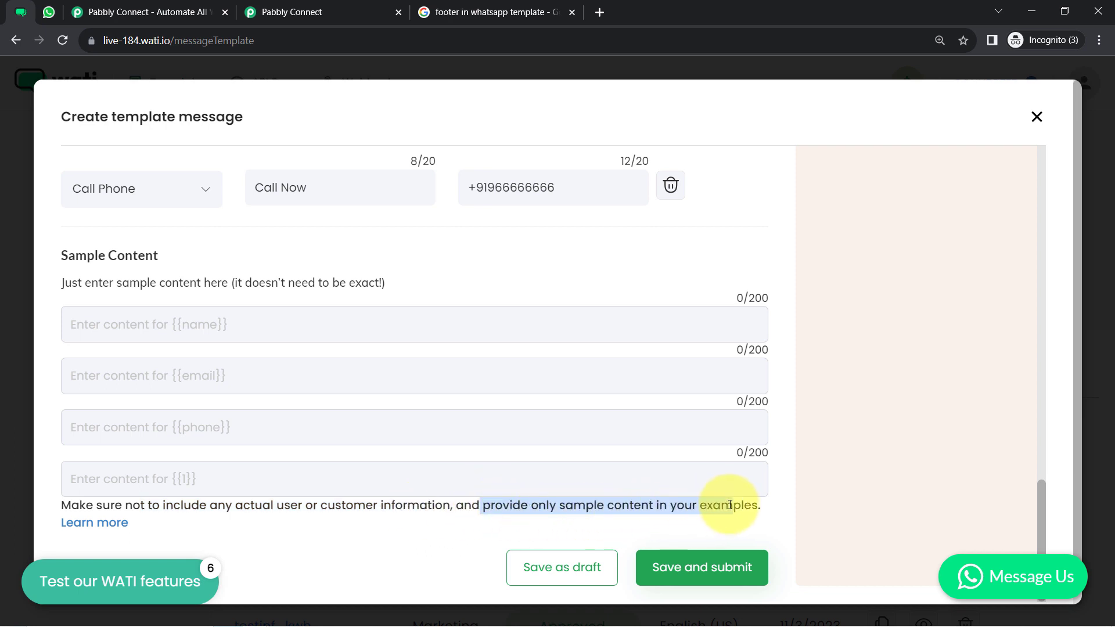
{"action": "double_click", "coordinate": [725, 508]}
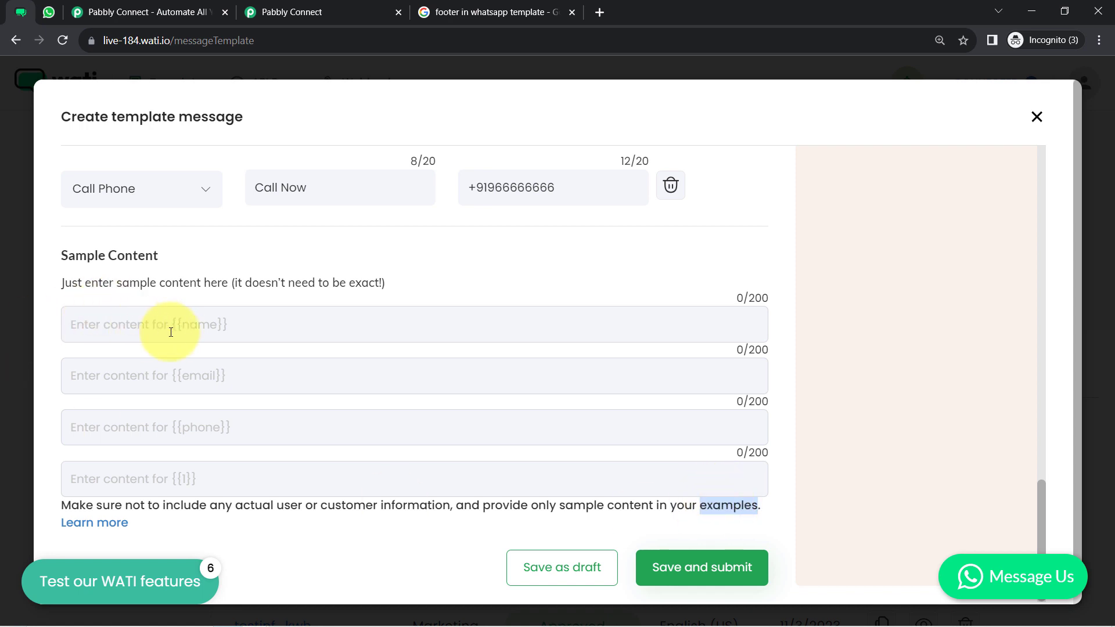
{"action": "left_click", "coordinate": [217, 324]}
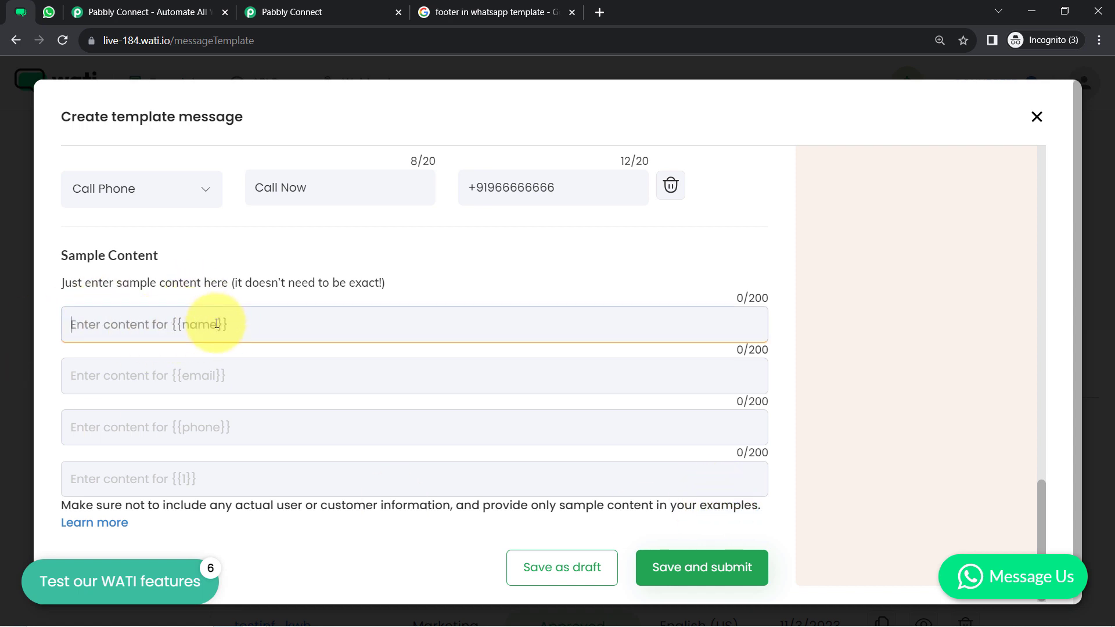
{"action": "type", "text": "Demo User"}
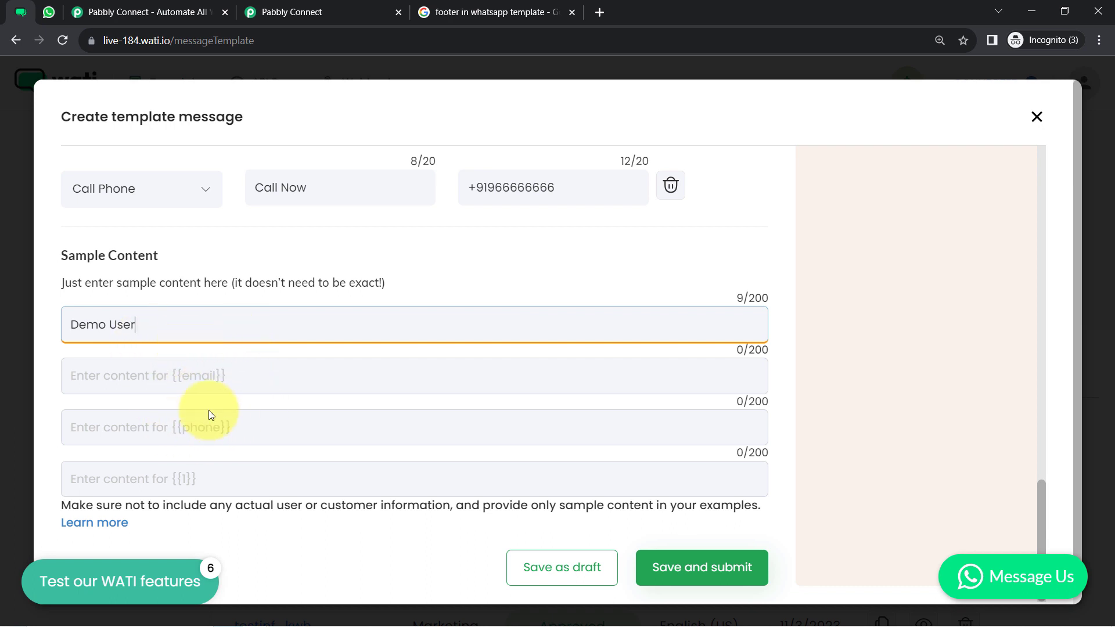
{"action": "left_click", "coordinate": [207, 379]}
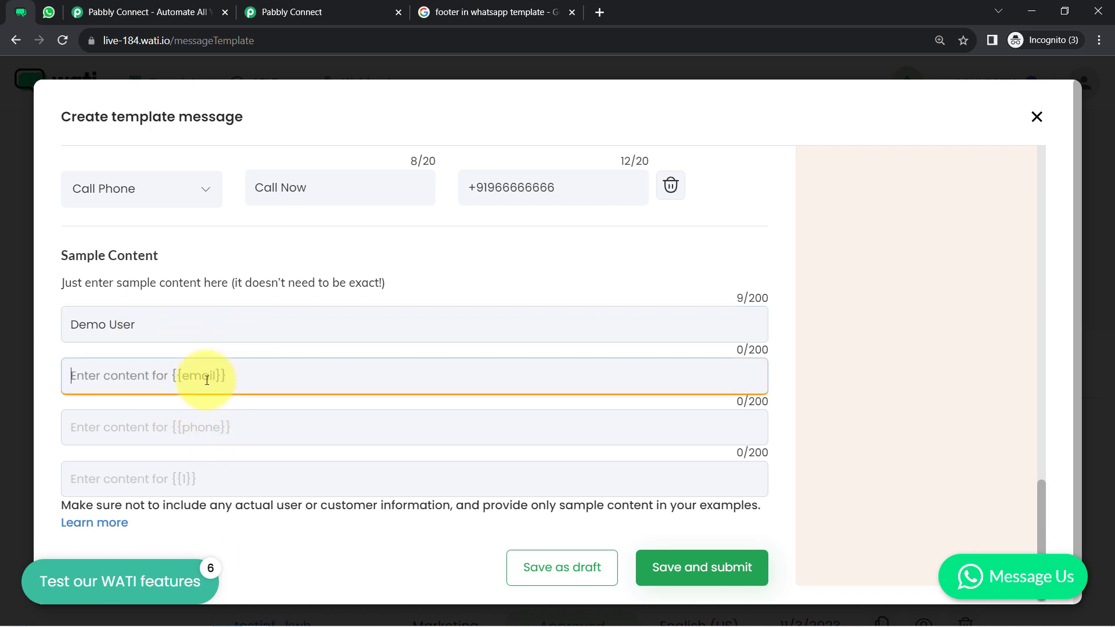
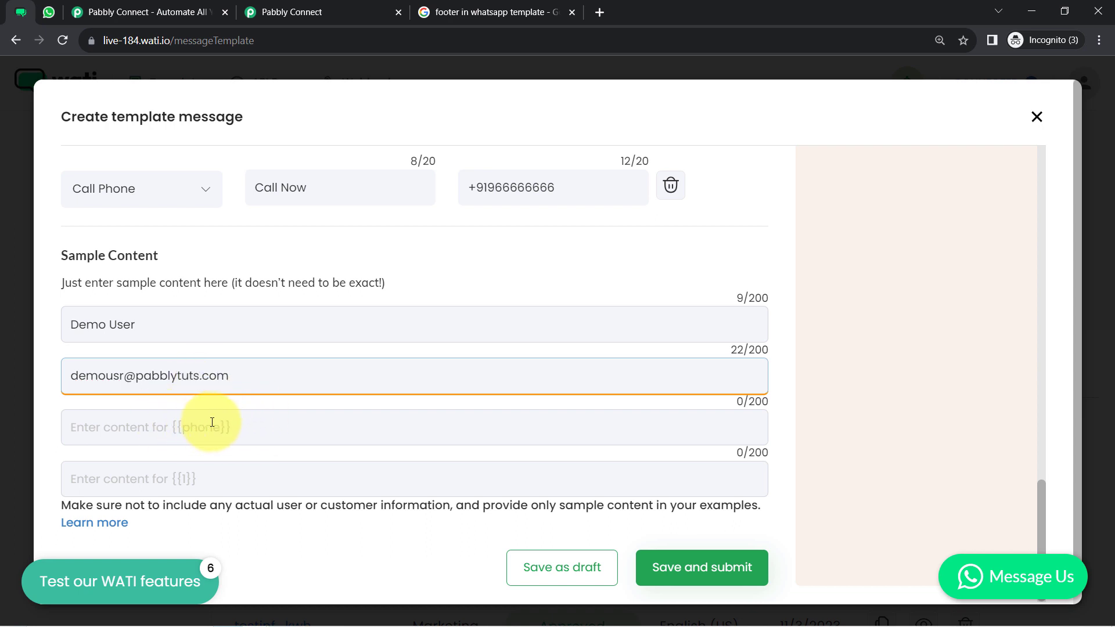
{"action": "left_click", "coordinate": [212, 423]}
{"action": "type", "text": "+91988888888"}
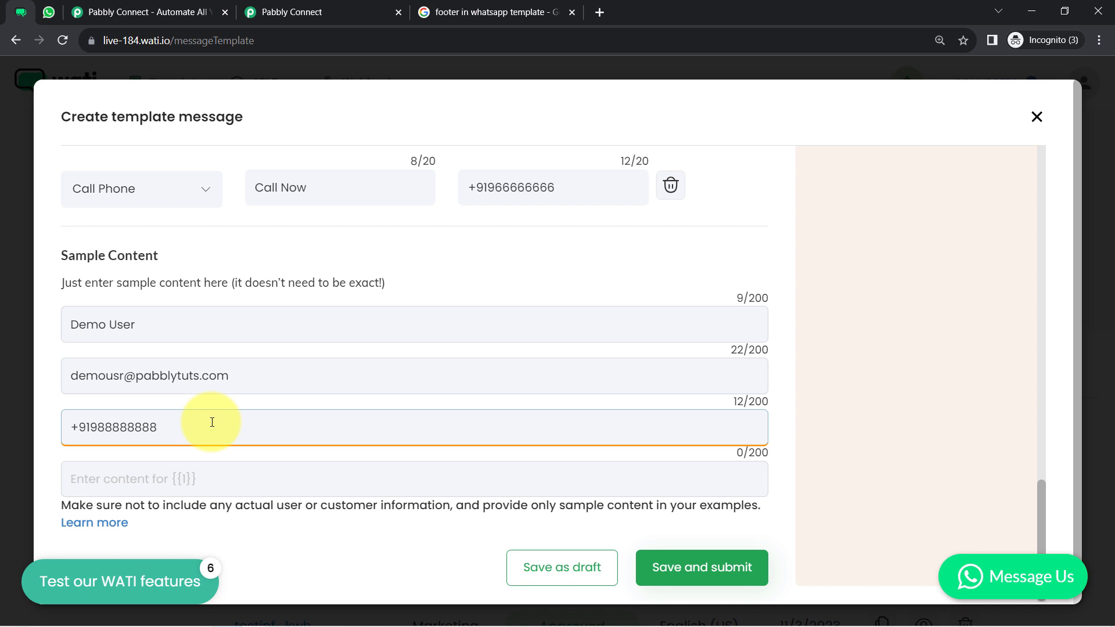
{"action": "left_click", "coordinate": [181, 474]}
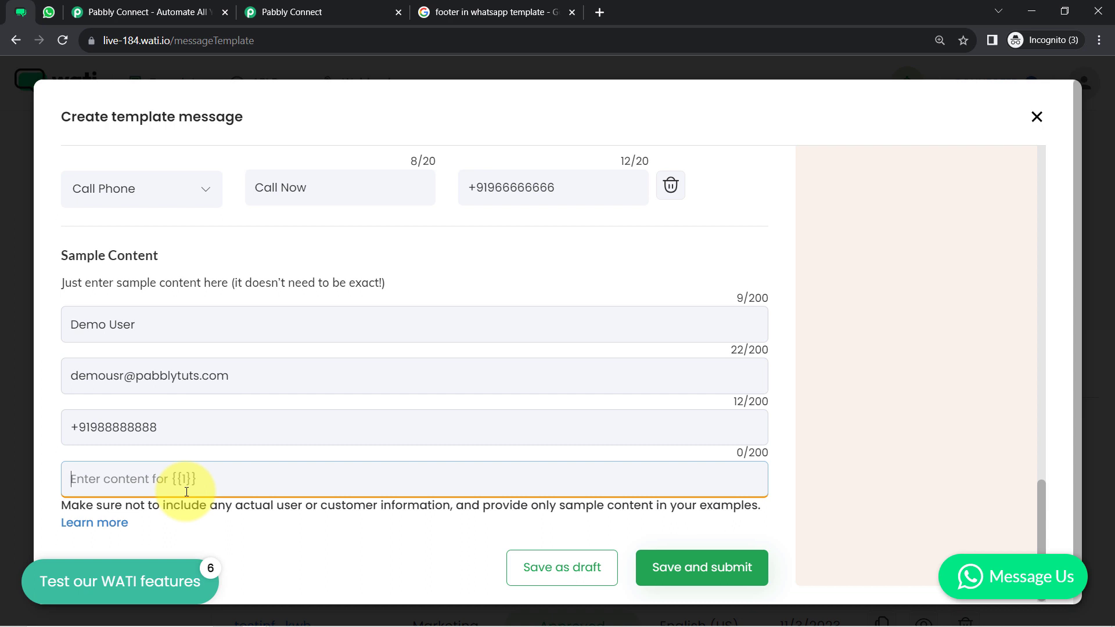
{"action": "type", "text": "best"}
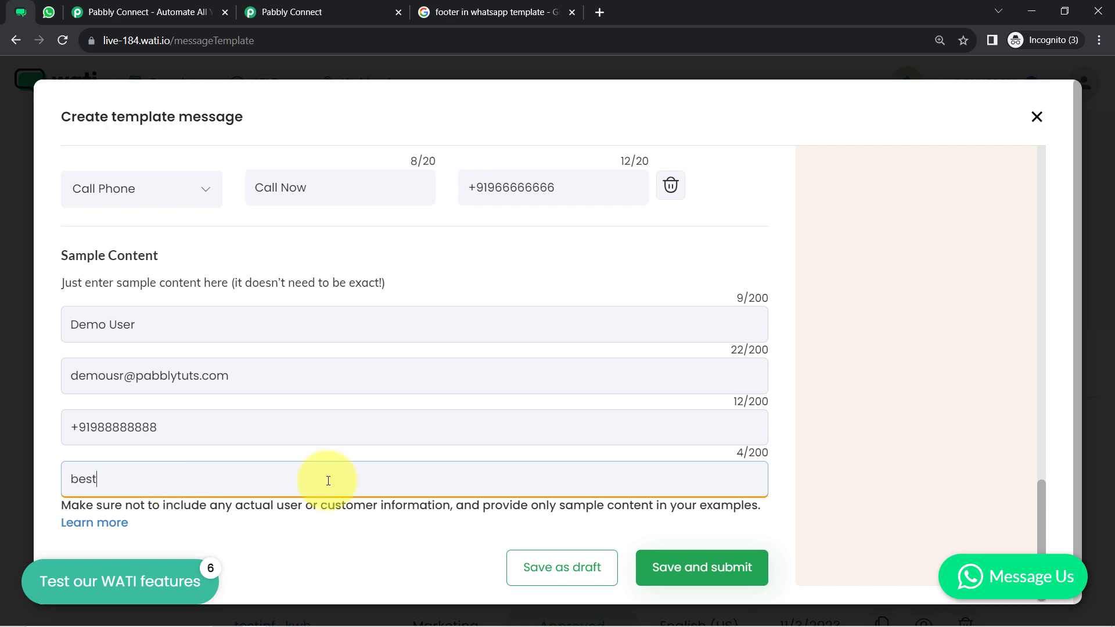
{"action": "type", "text": "-email-marketing-software"}
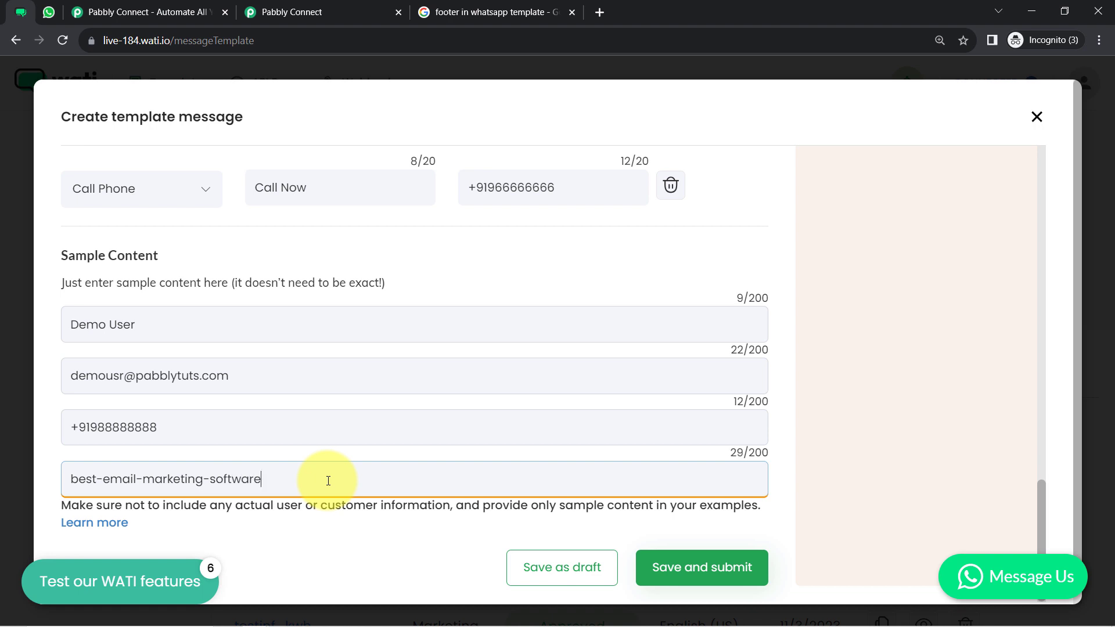
{"action": "left_click_drag", "start_coordinate": [1043, 487], "coordinate": [1031, 410]}
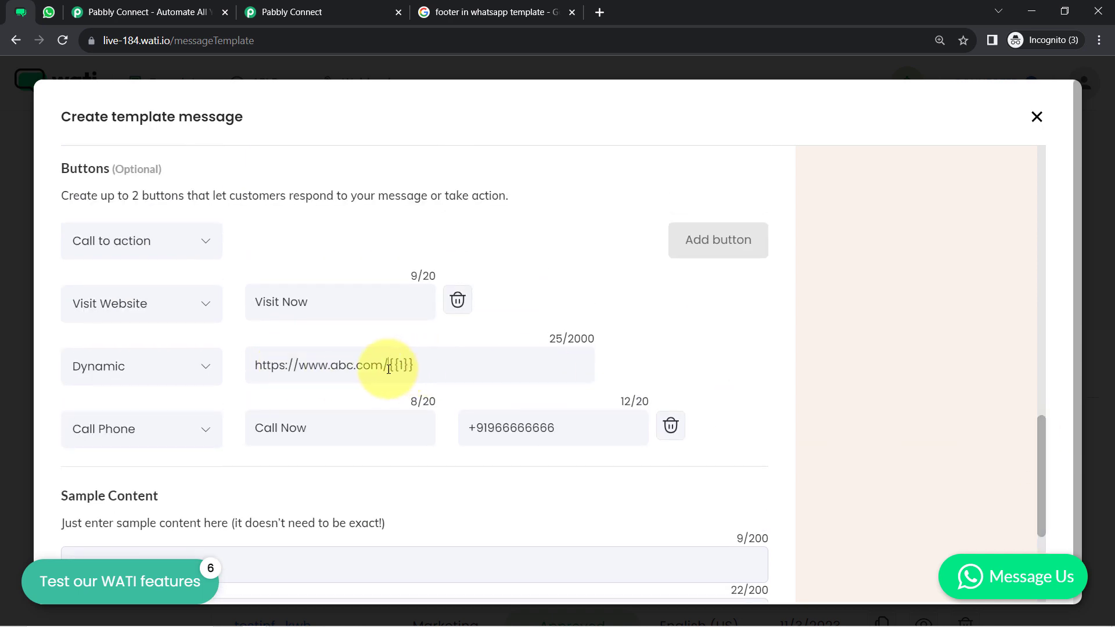
Review the dynamic website URL and preview, then save and submit the template
{"action": "left_click_drag", "start_coordinate": [388, 366], "coordinate": [256, 369]}
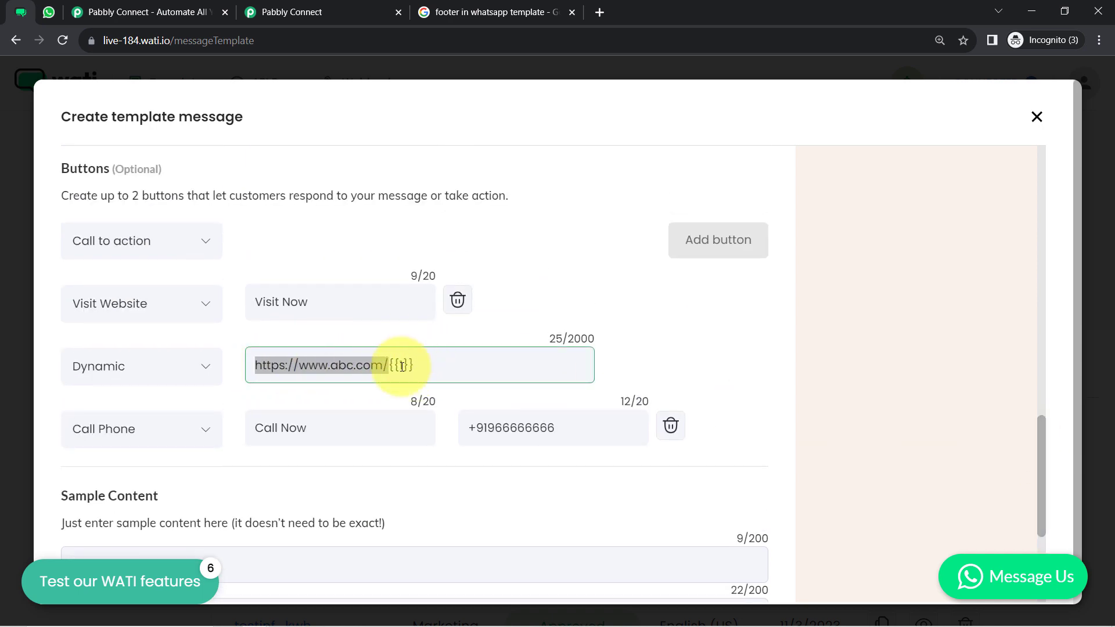
{"action": "left_click", "coordinate": [988, 453]}
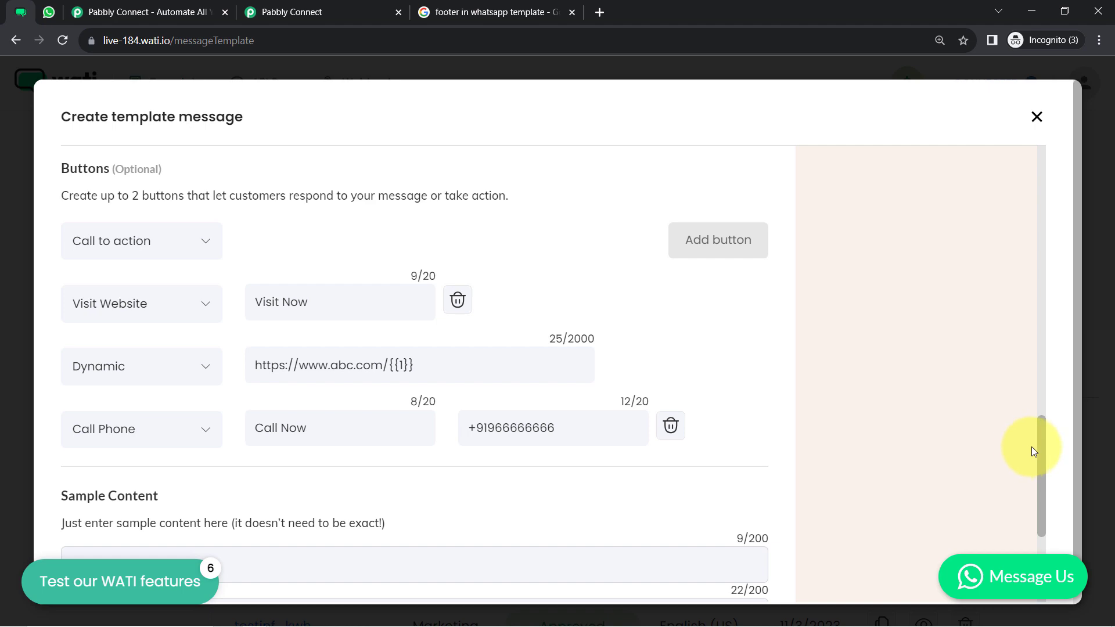
{"action": "left_click_drag", "start_coordinate": [1040, 452], "coordinate": [1012, 535]}
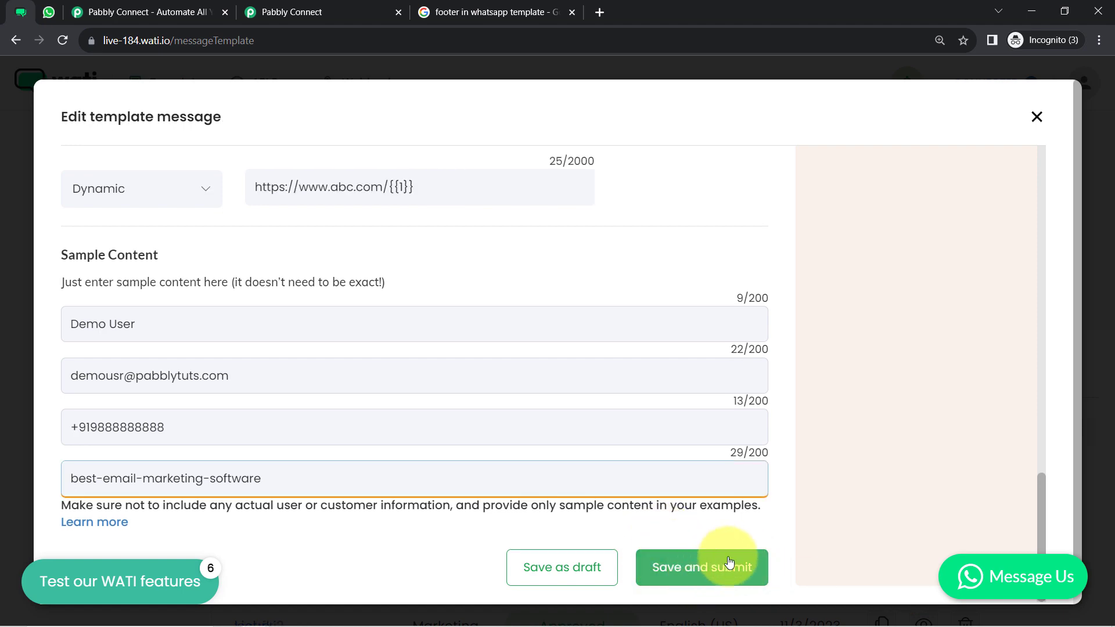
{"action": "left_click_drag", "start_coordinate": [1043, 511], "coordinate": [1070, 212]}
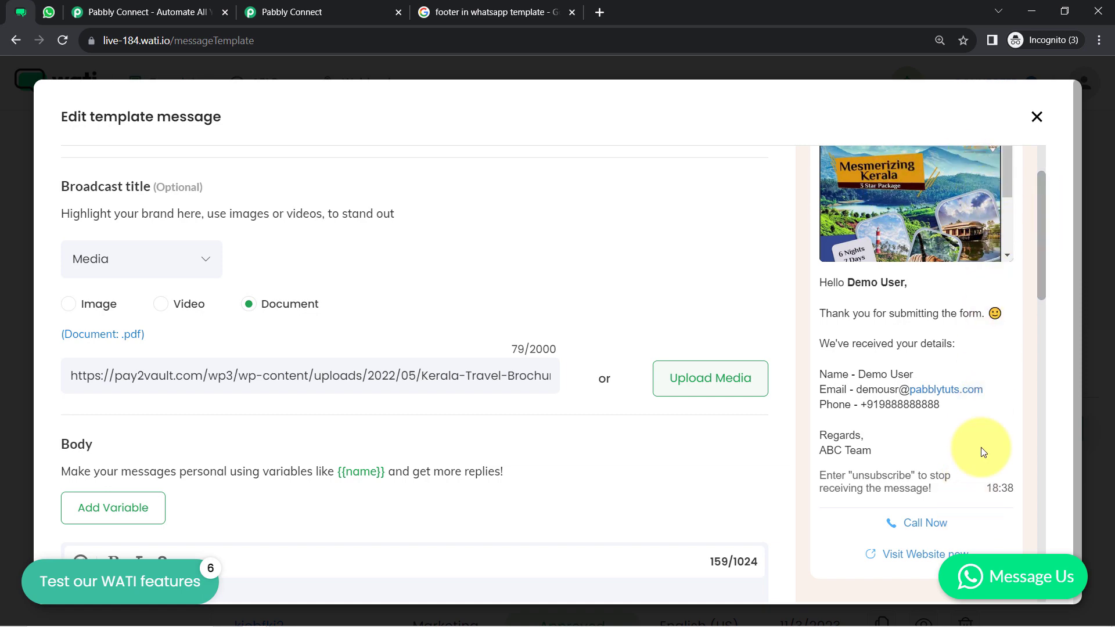
{"action": "left_click_drag", "start_coordinate": [1041, 269], "coordinate": [1043, 609]}
{"action": "left_click", "coordinate": [699, 576]}
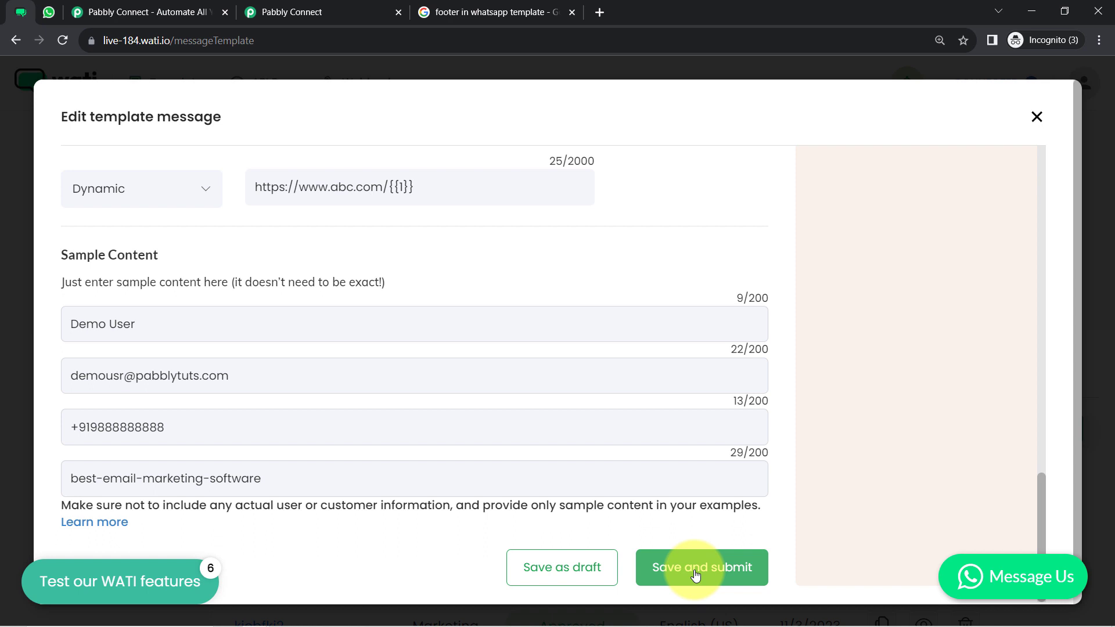
{"action": "left_click", "coordinate": [703, 567]}
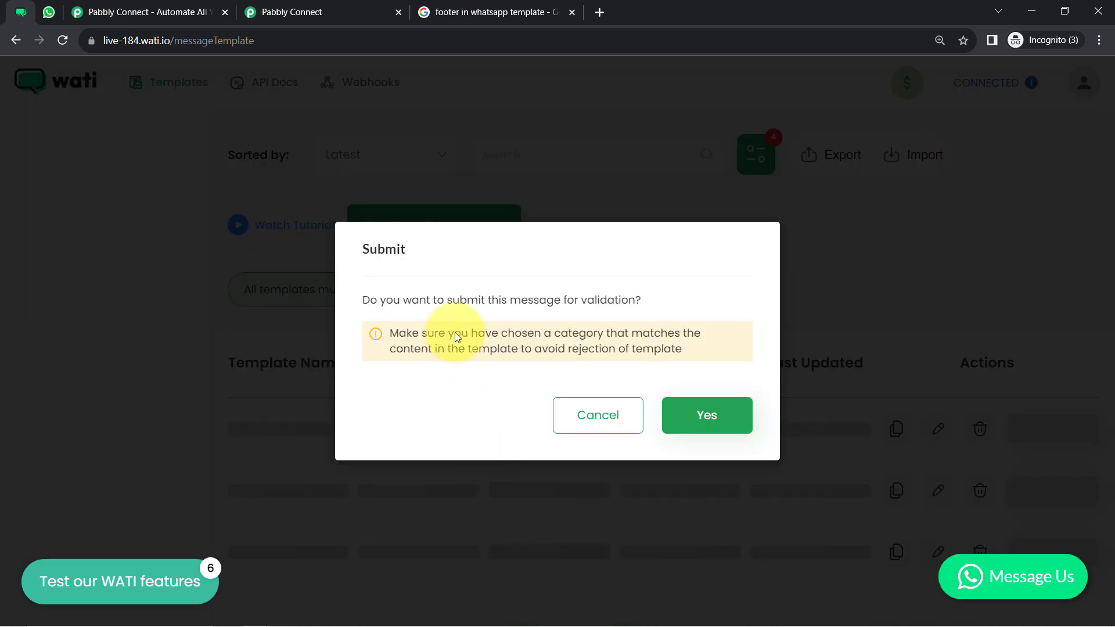
Confirm submission for validation and acknowledge the 30-minute to 2-business-day approval notice
{"action": "left_click_drag", "start_coordinate": [406, 333], "coordinate": [666, 356]}
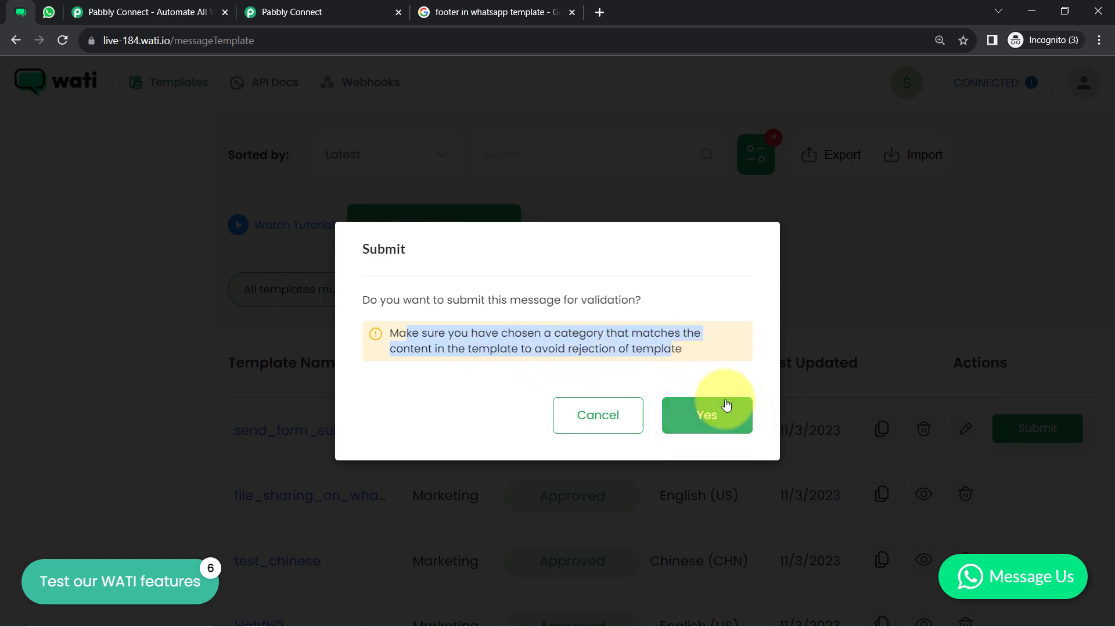
{"action": "left_click", "coordinate": [680, 419]}
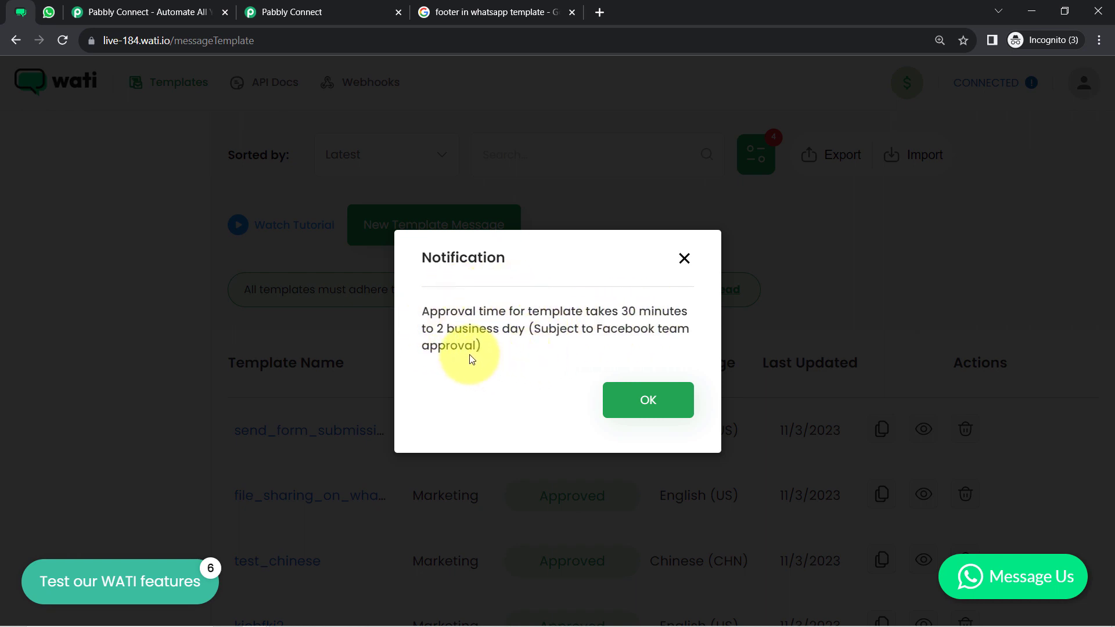
{"action": "left_click_drag", "start_coordinate": [576, 312], "coordinate": [649, 306]}
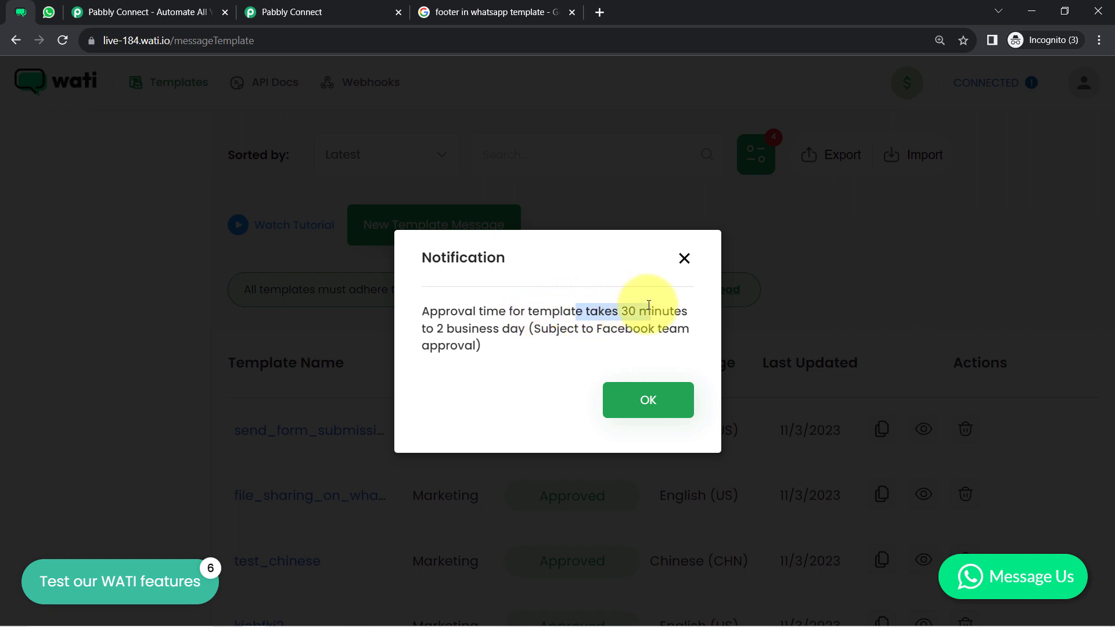
{"action": "left_click_drag", "start_coordinate": [435, 329], "coordinate": [493, 332]}
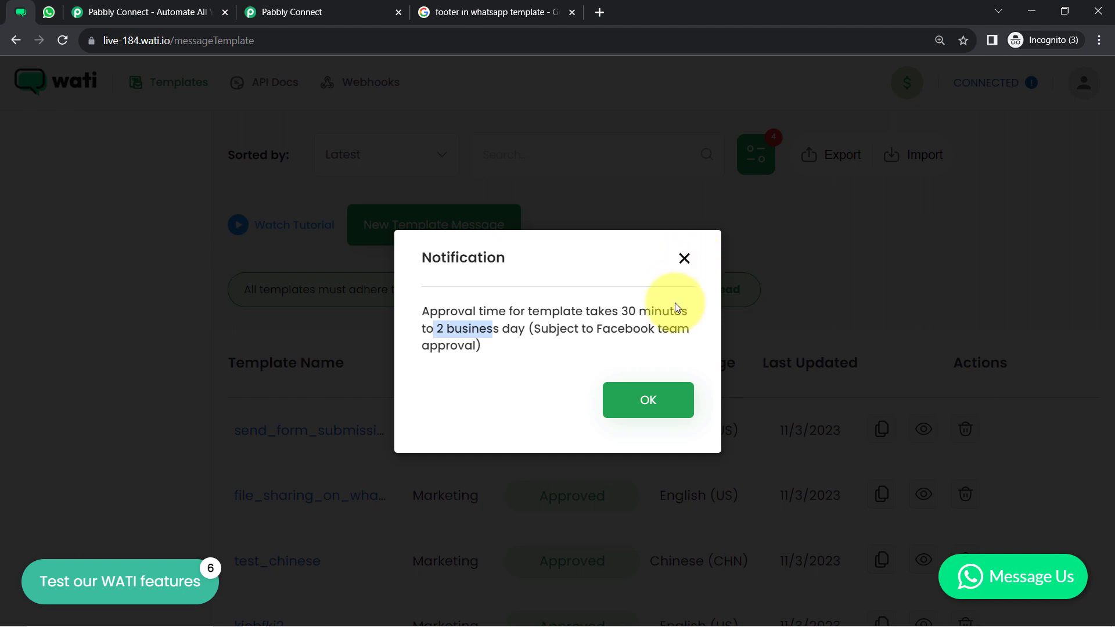
{"action": "left_click", "coordinate": [646, 393]}
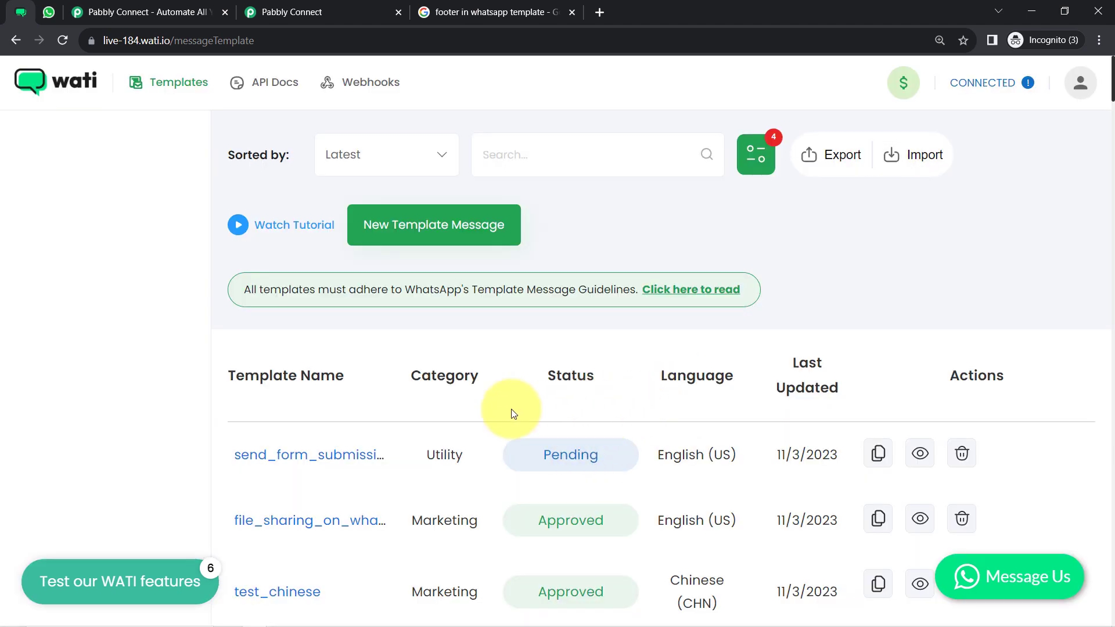
Refresh the templates list and inspect send_form_submission_message to confirm its Approved status
{"action": "left_click", "coordinate": [62, 40]}
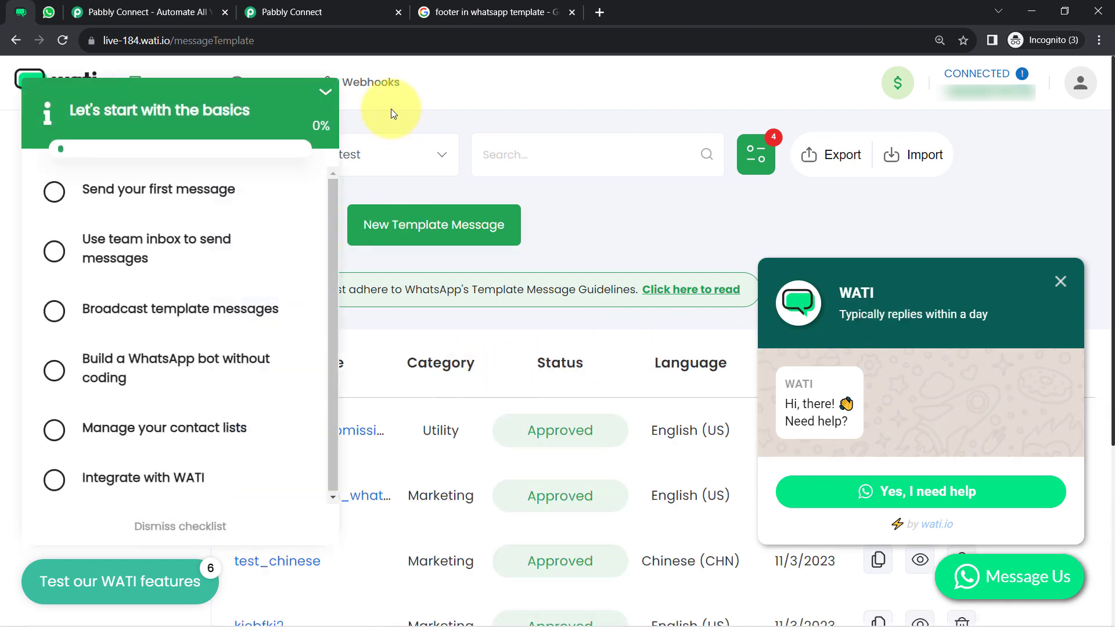
{"action": "left_click", "coordinate": [326, 96]}
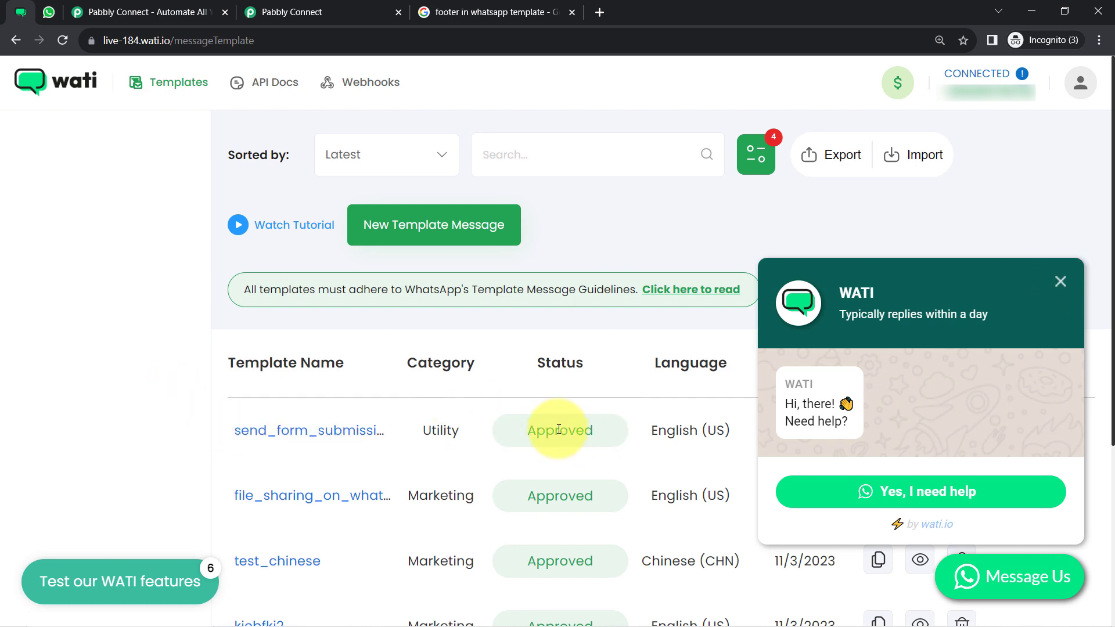
{"action": "left_click", "coordinate": [303, 440]}
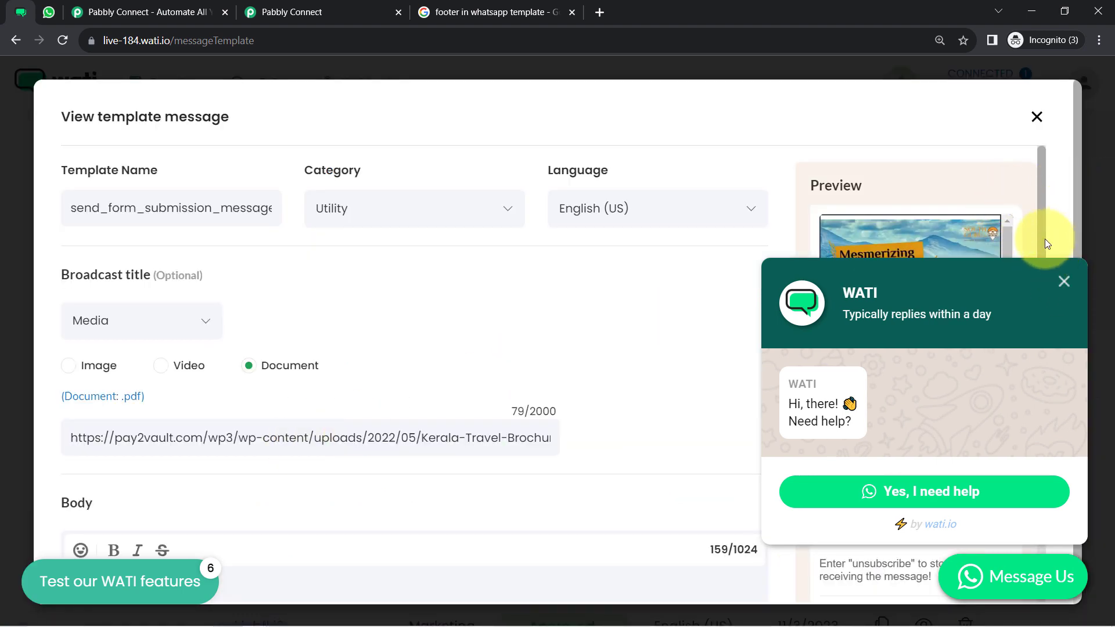
{"action": "scroll", "coordinate": [1039, 248], "scroll_direction": "down", "scroll_amount": 7}
{"action": "scroll", "coordinate": [1018, 371], "scroll_direction": "up", "scroll_amount": 3}
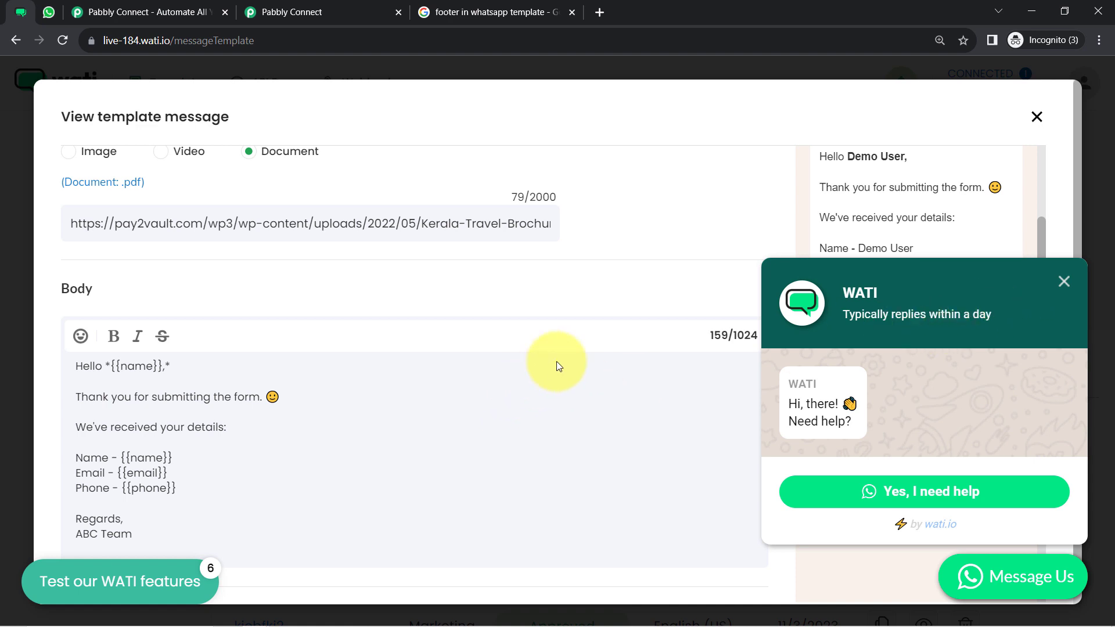
{"action": "left_click", "coordinate": [1037, 118]}
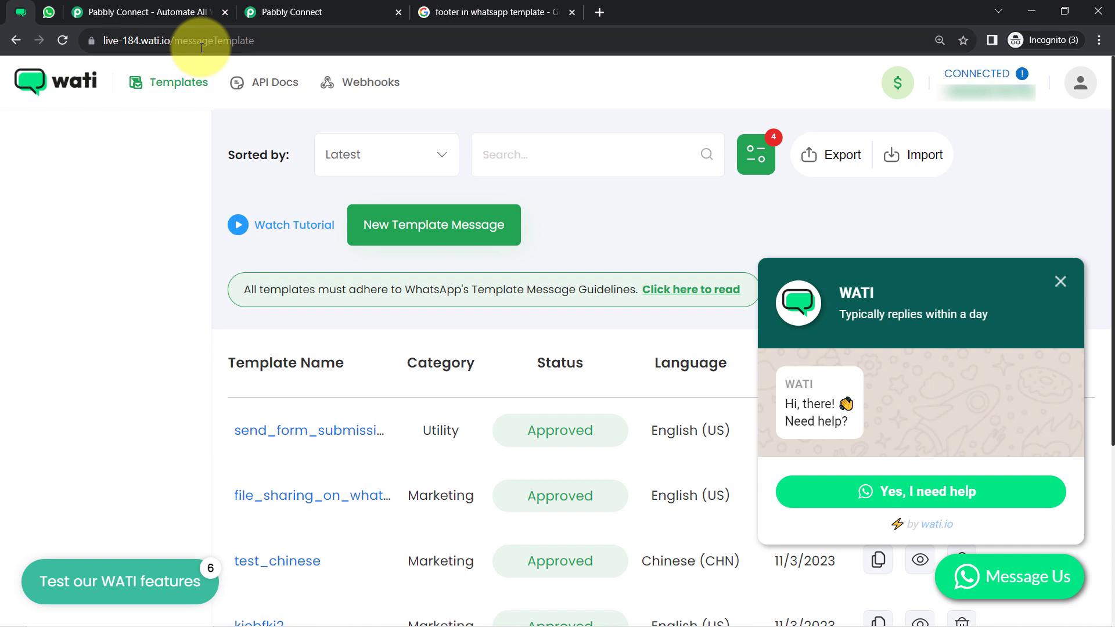